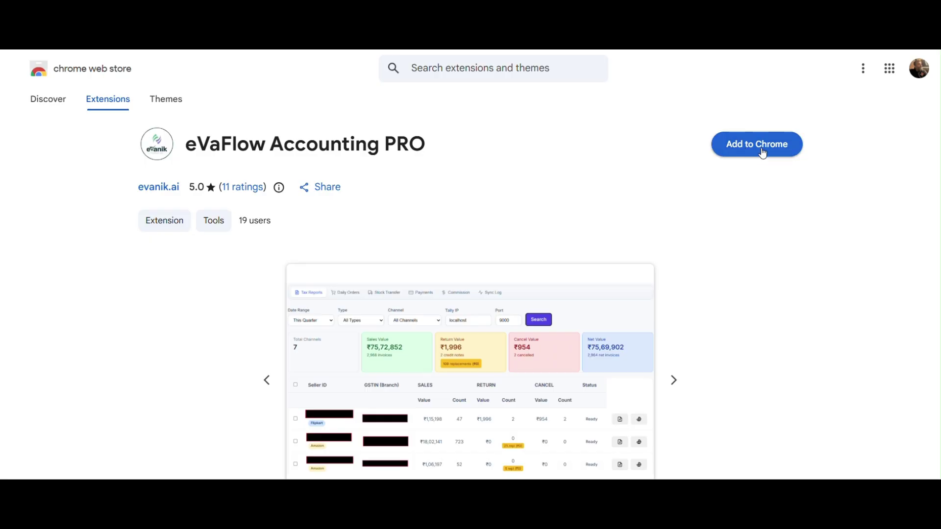
Install eVaFlow Accounting PRO from the Chrome Web Store and show the installed extensions list
left_click(762, 153)
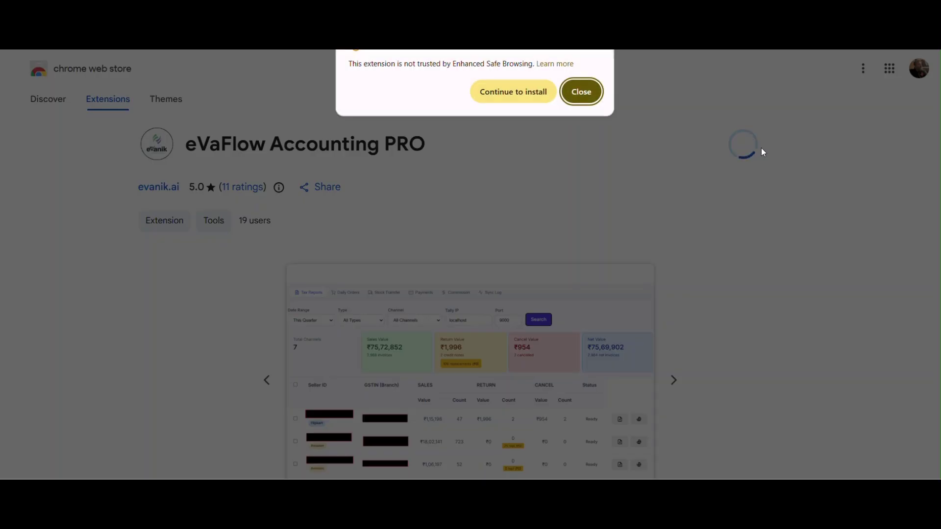
left_click(526, 94)
left_click(544, 156)
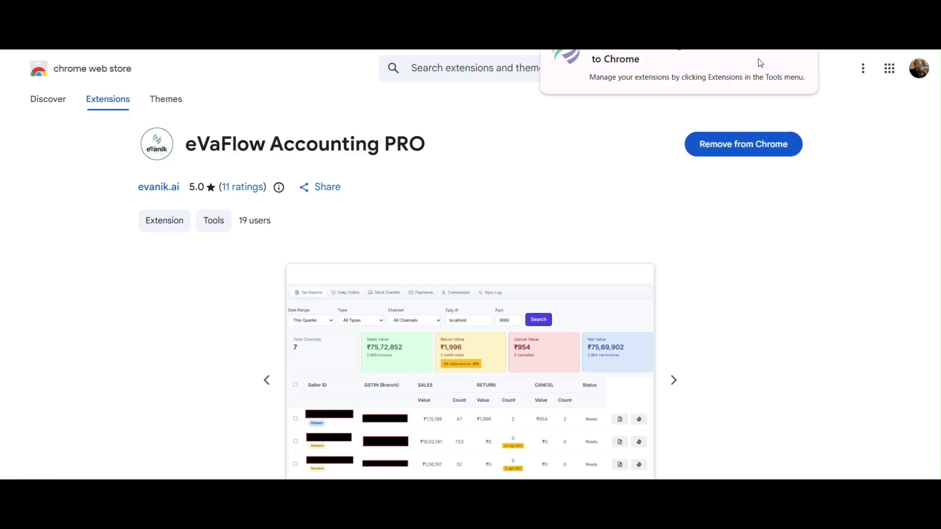
left_click(836, 51)
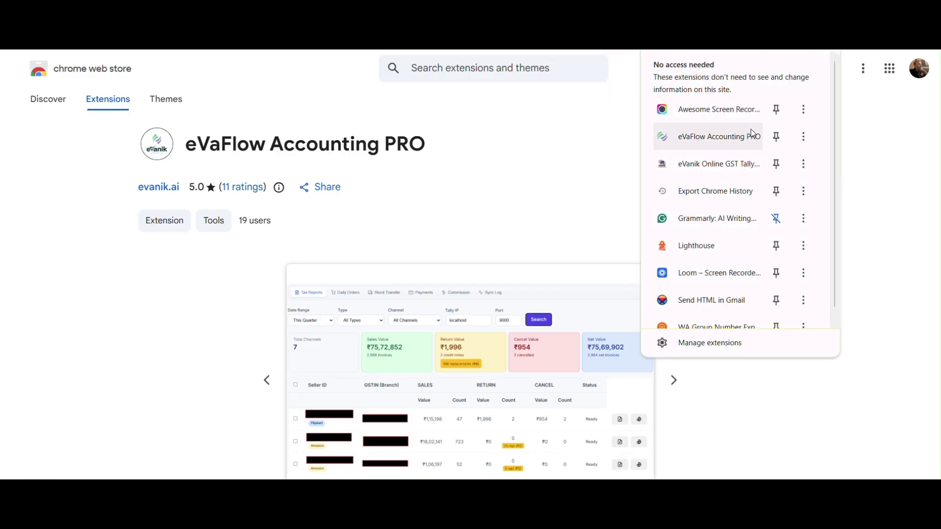
Launch eVaFlow Accounting PRO and sign in with the account email and password
left_click(726, 142)
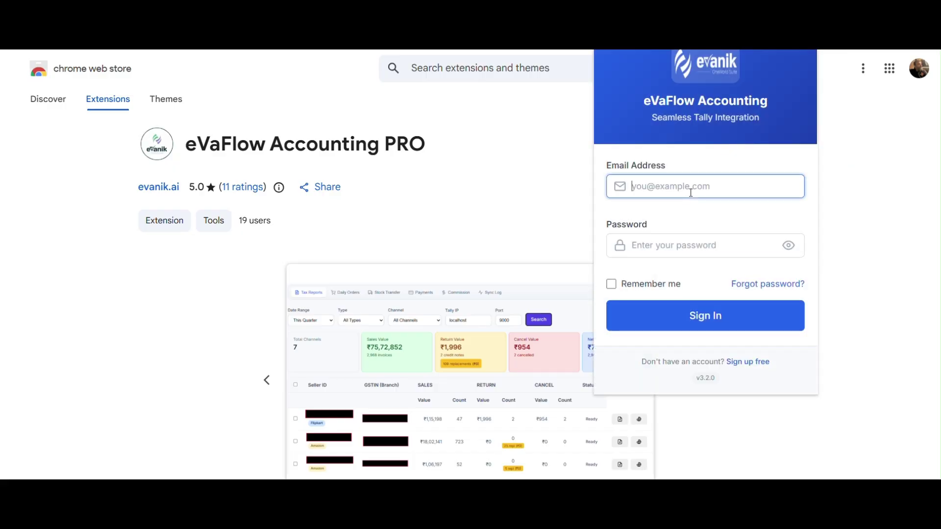
key("Tab")
type("•••••••••••")
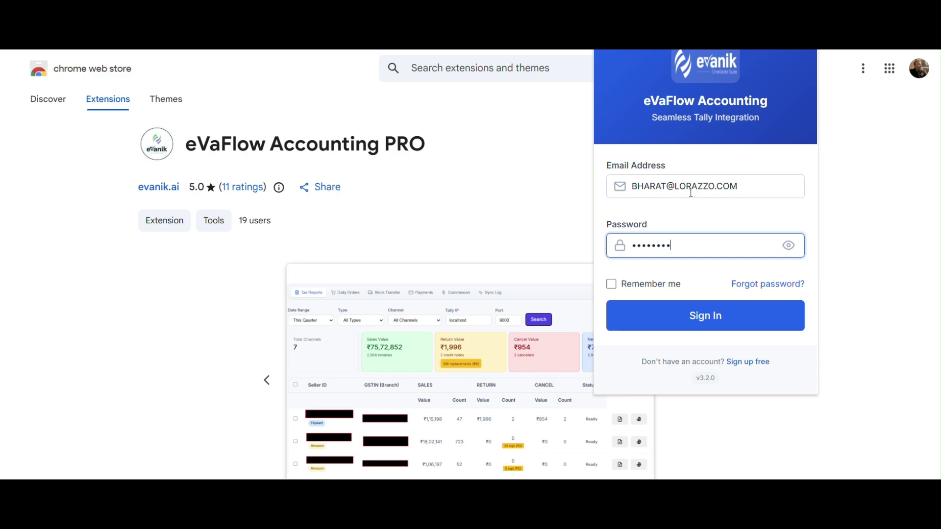
left_click(718, 316)
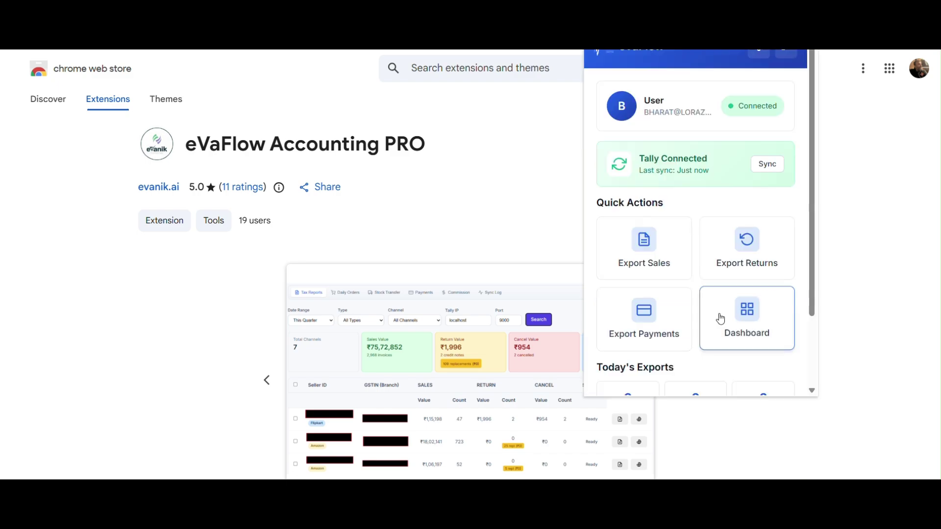
left_click(743, 321)
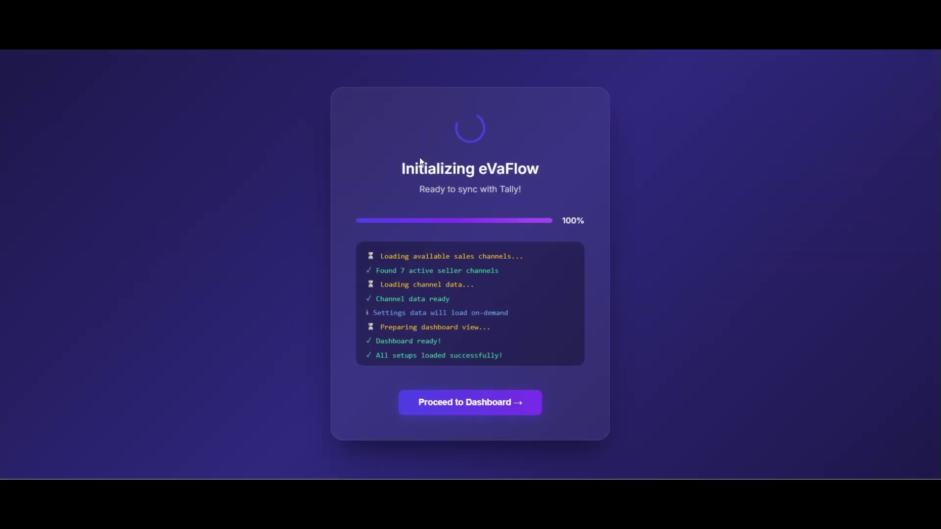
Proceed to the Tally Integration dashboard, then shut Demo and load Mayank in TallyPrime
left_click(485, 409)
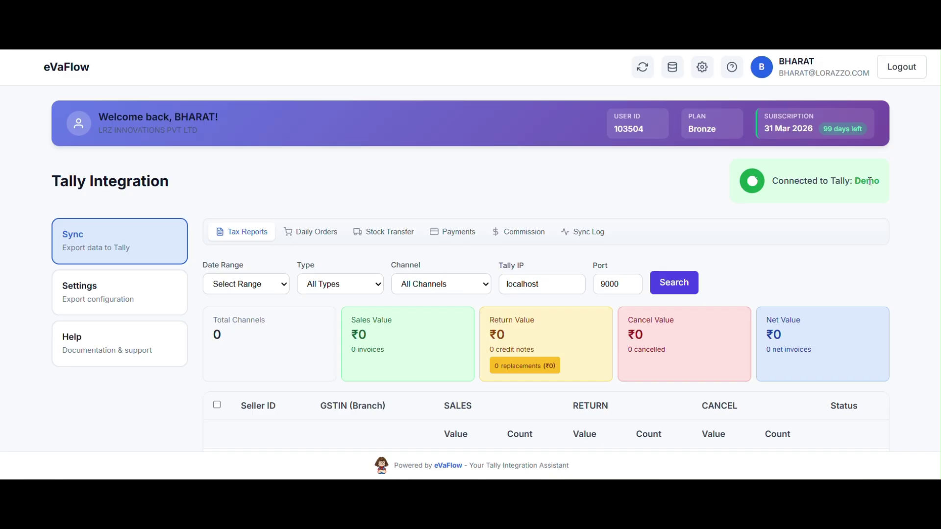
mouse_move(660, 485)
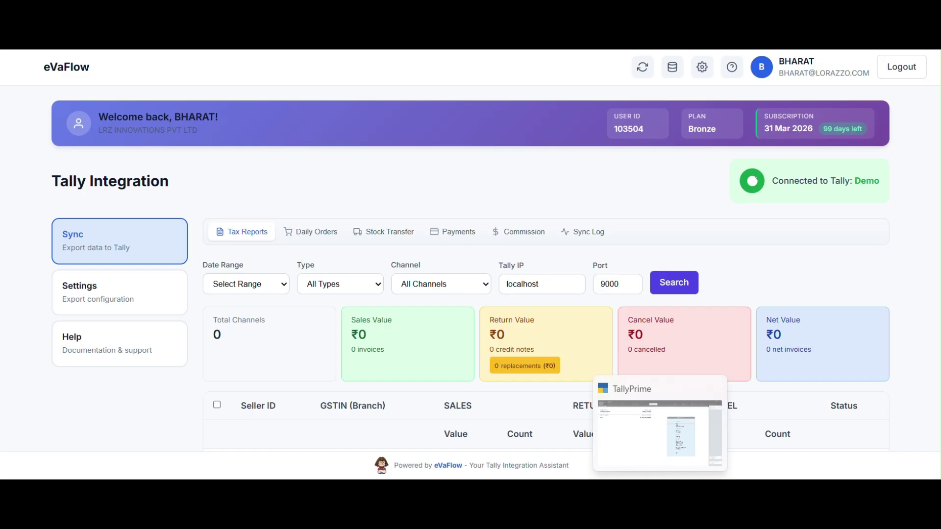
left_click(660, 434)
key("F3")
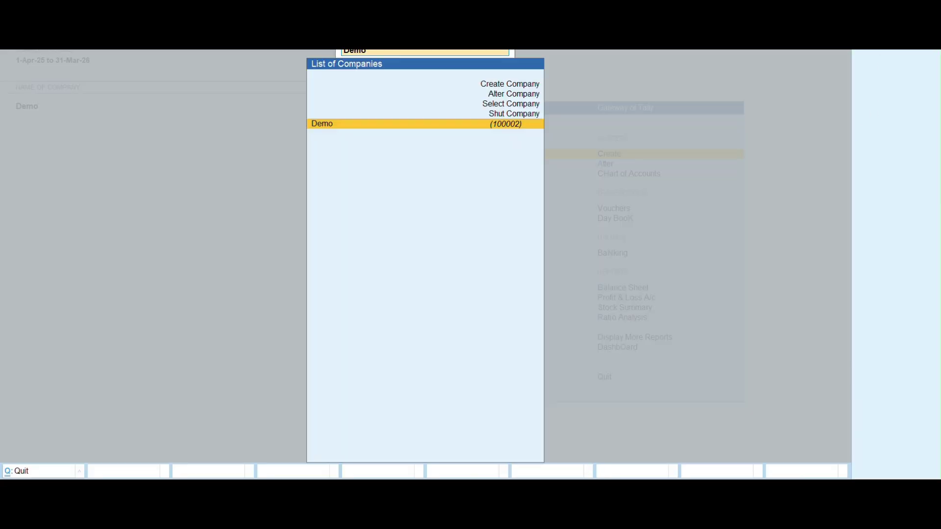
key("ctrl+F3")
key("Return")
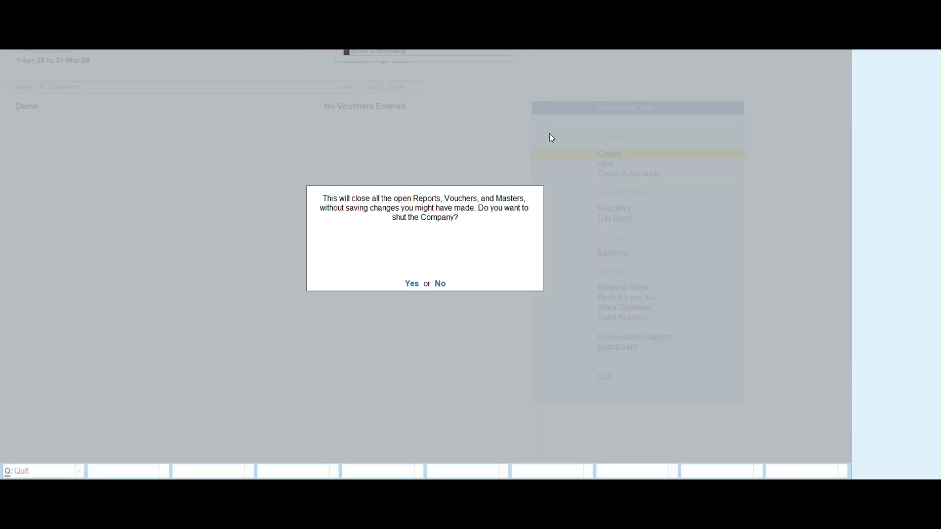
key("y")
key("Down")
key("Down")
key("Down")
key("Return")
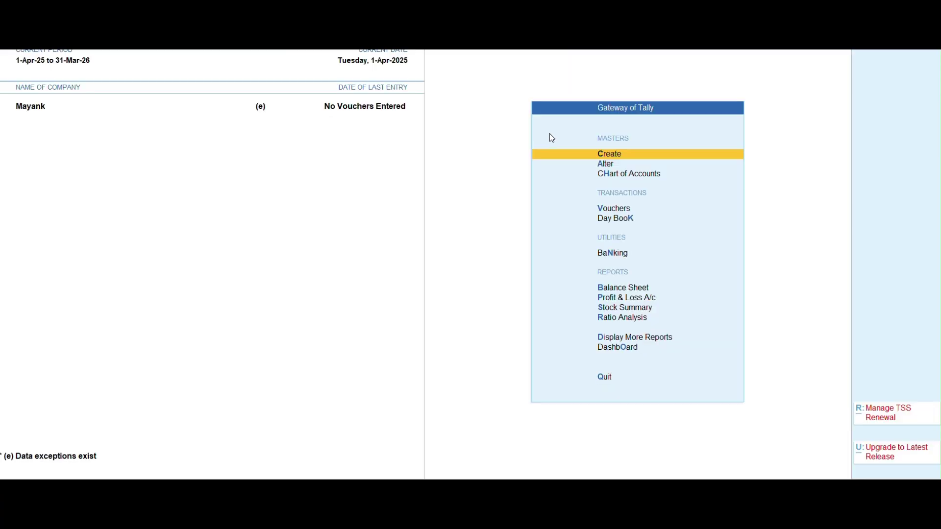
key("alt+Tab")
Refresh the connection to Mayank and view the Daily Orders, Stock Transfer, Payments, Commission and Tax Reports tabs
left_click(643, 66)
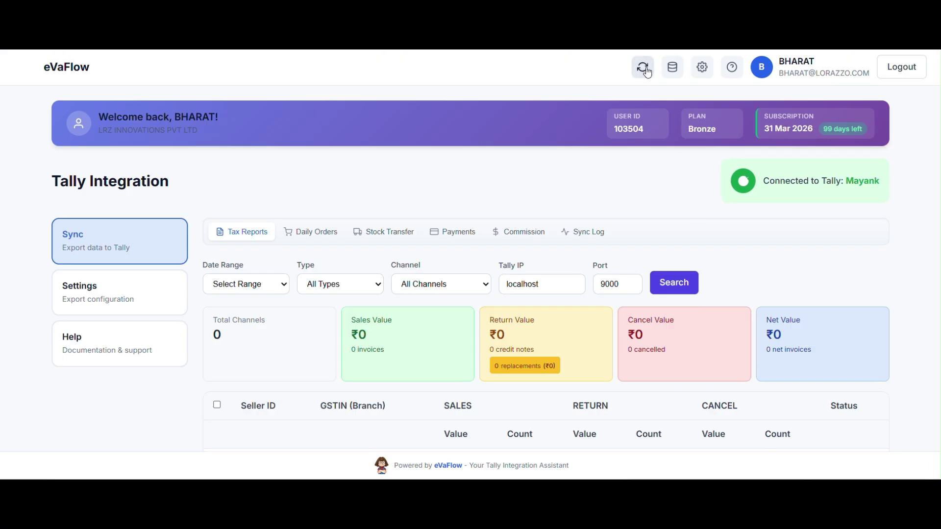
double_click(854, 181)
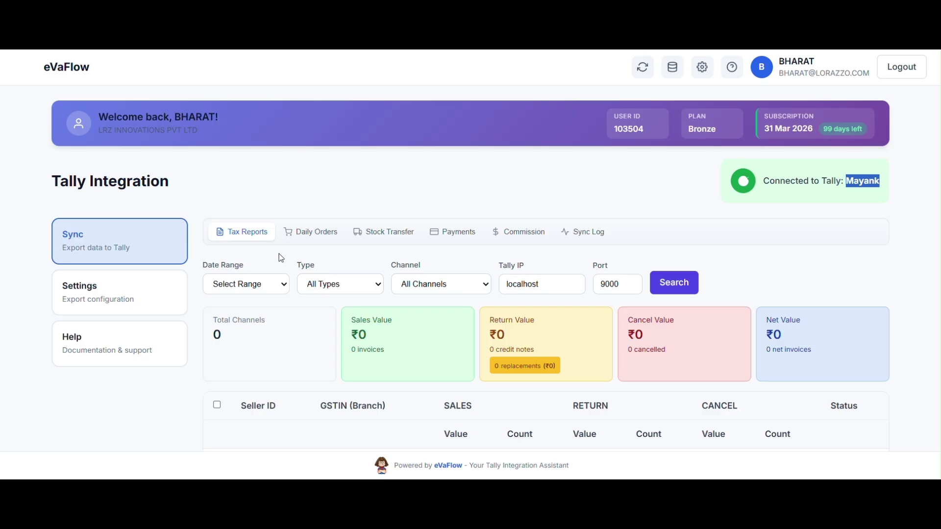
left_click(320, 235)
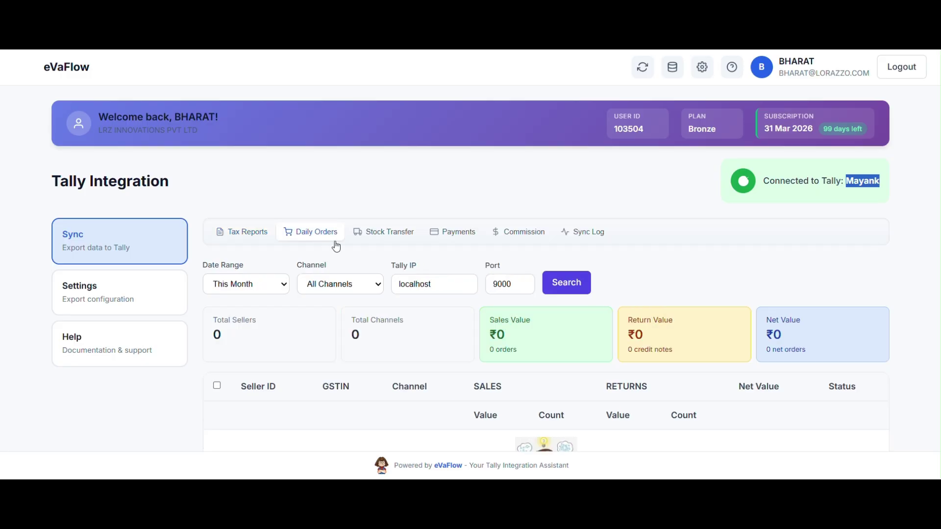
left_click(399, 234)
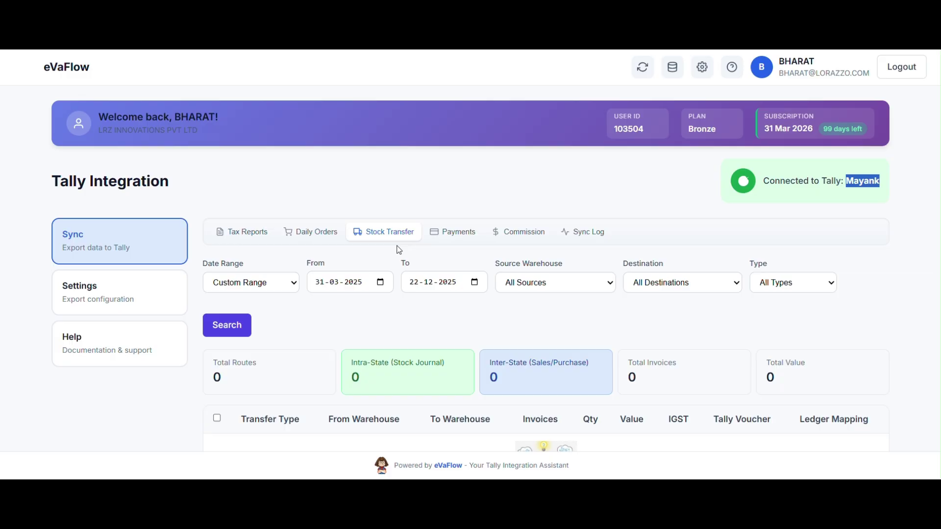
left_click(451, 237)
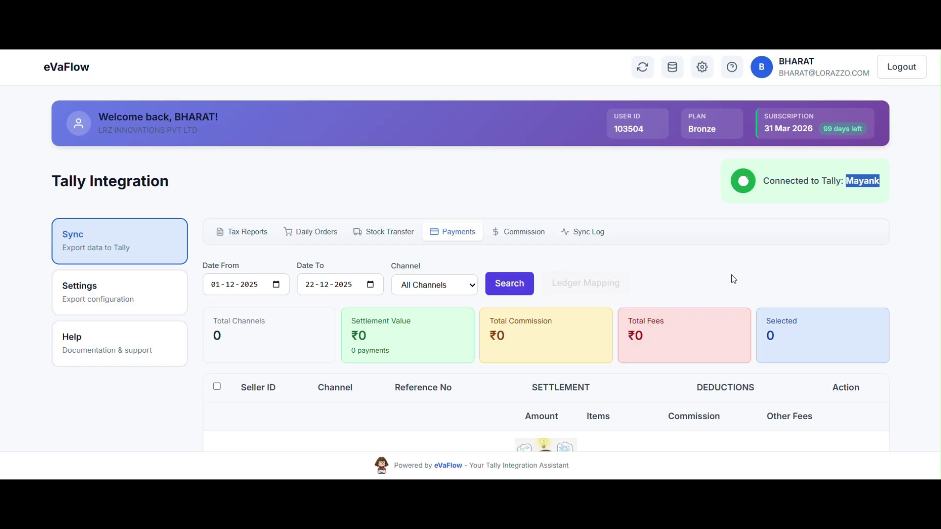
left_click(520, 239)
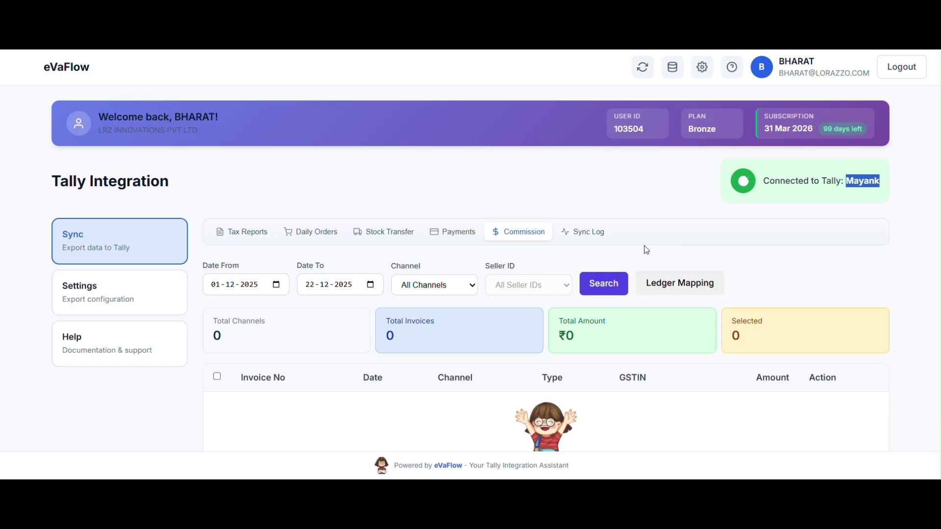
left_click(250, 235)
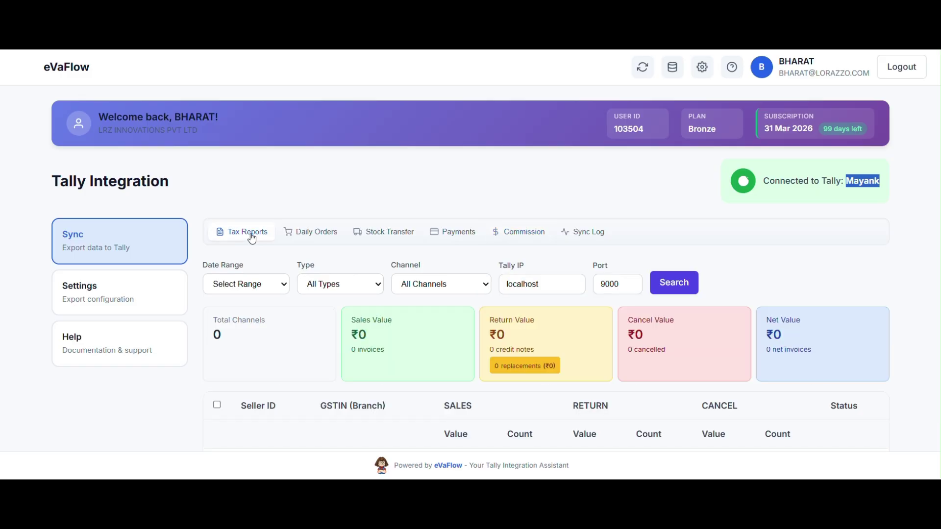
Search the tax reports with the date range set to This Quarter
left_click(268, 289)
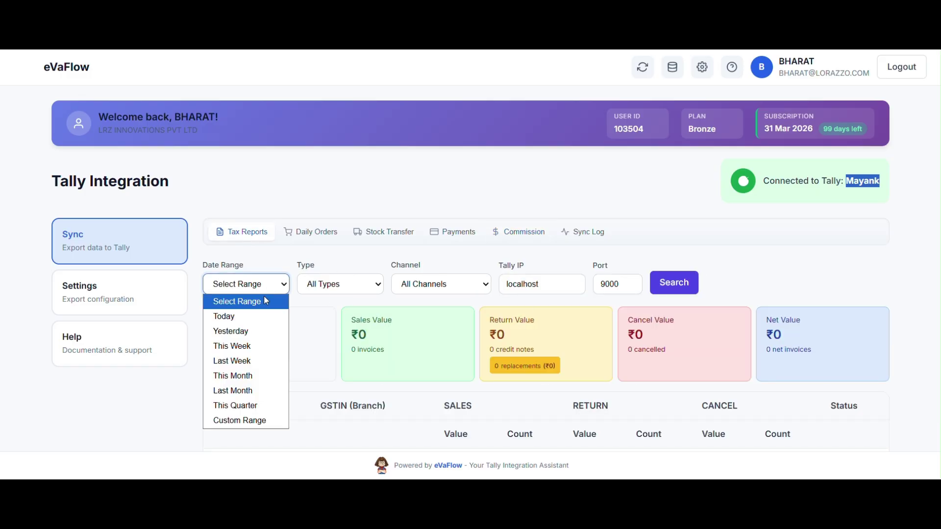
left_click(247, 414)
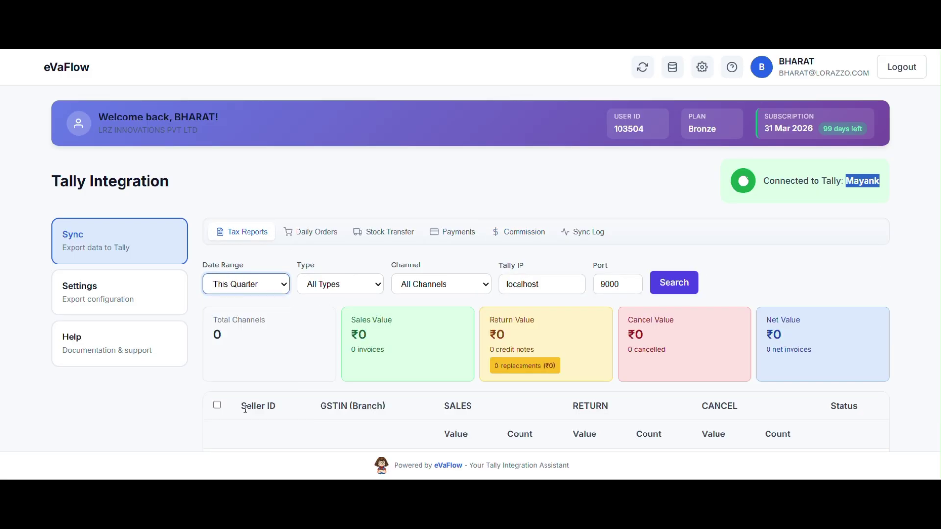
left_click(672, 282)
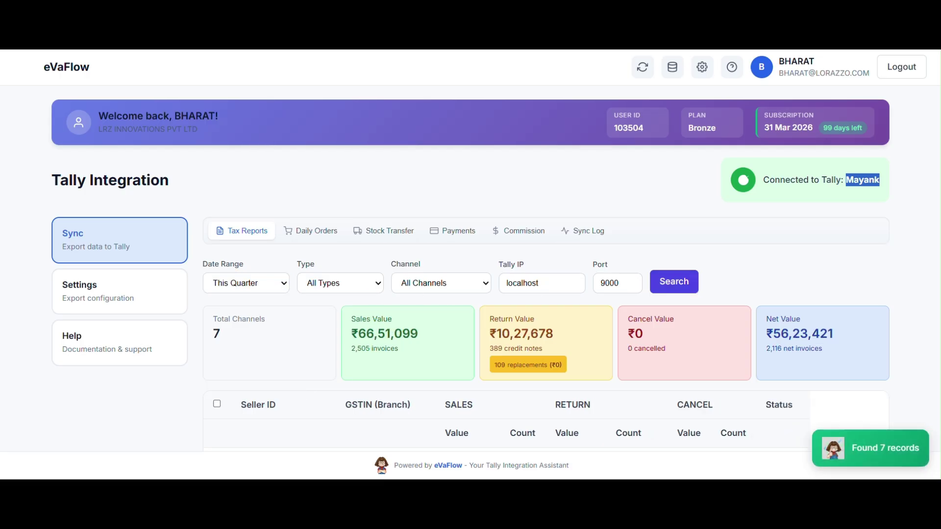
scroll(471, 269, "down", 4)
scroll(470, 269, "up", 2)
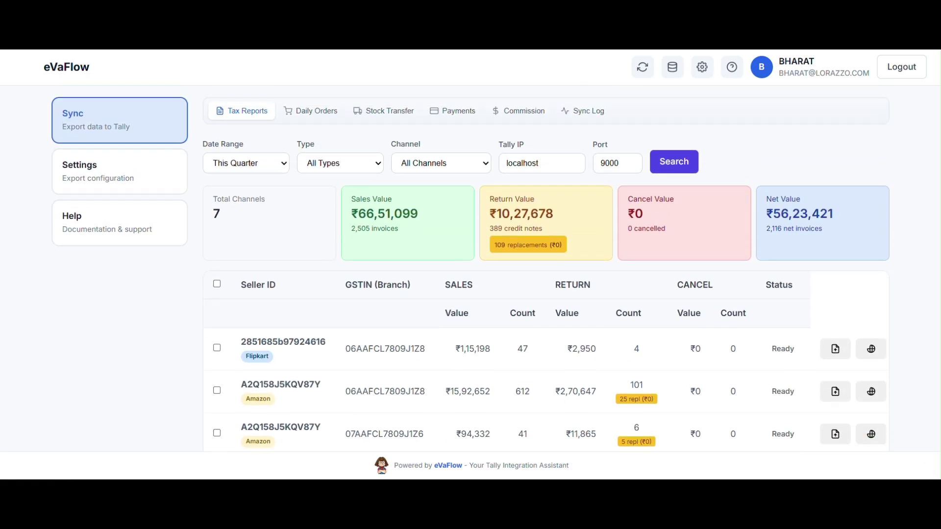
Check the Type and Channel filters, keeping All Types and All Channels
left_click(363, 170)
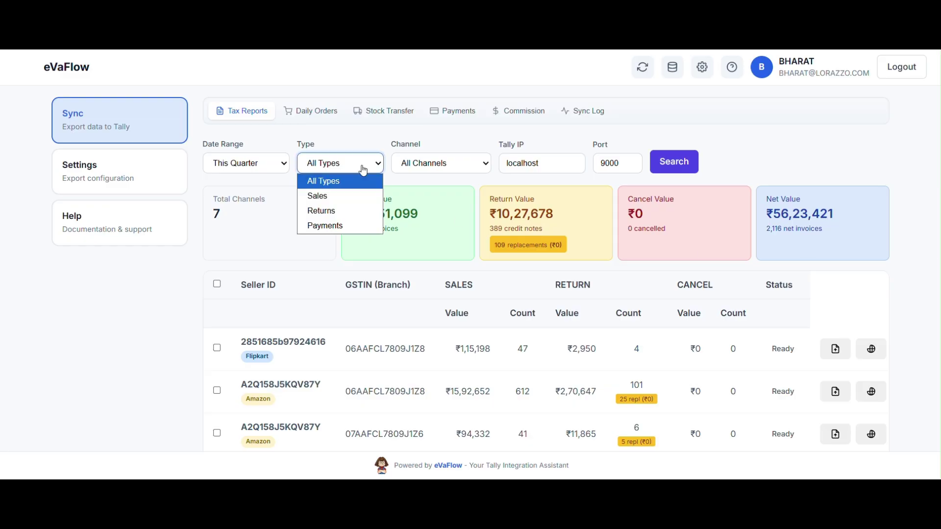
left_click(478, 168)
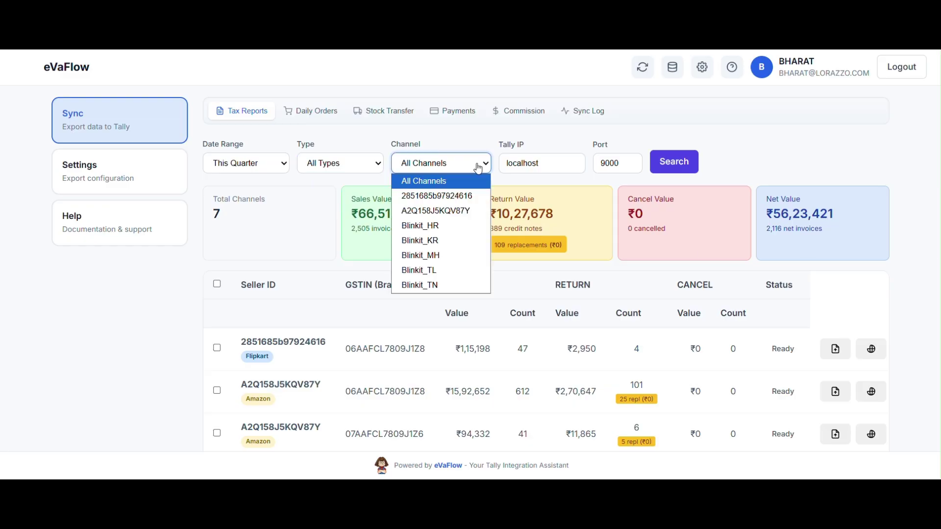
left_click(478, 168)
scroll(882, 285, "down", 3)
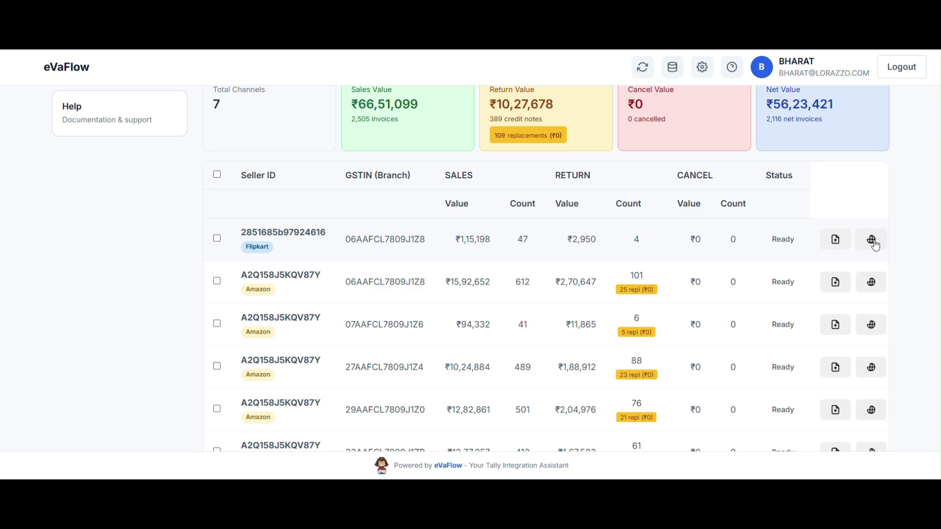
Start a Sales Only Tally sync for the Flipkart seller's tax report
left_click(872, 240)
left_click(439, 251)
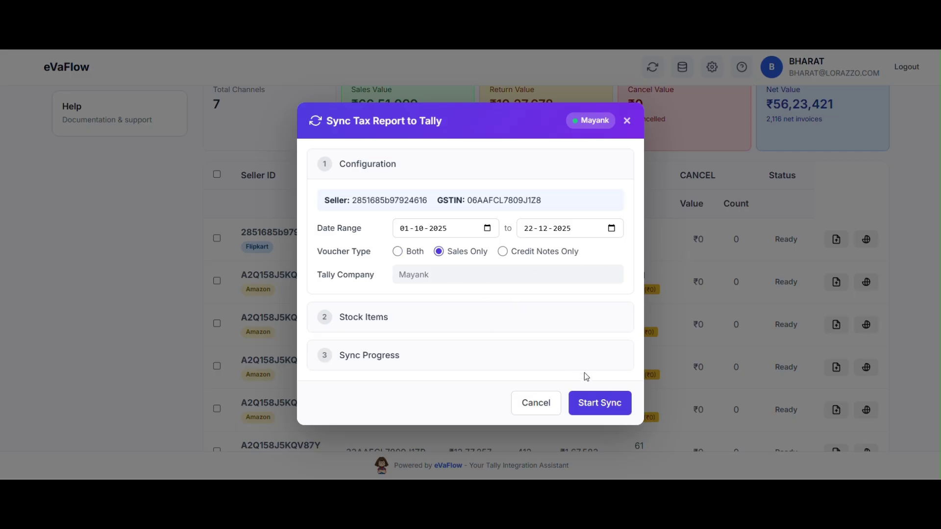
left_click(600, 410)
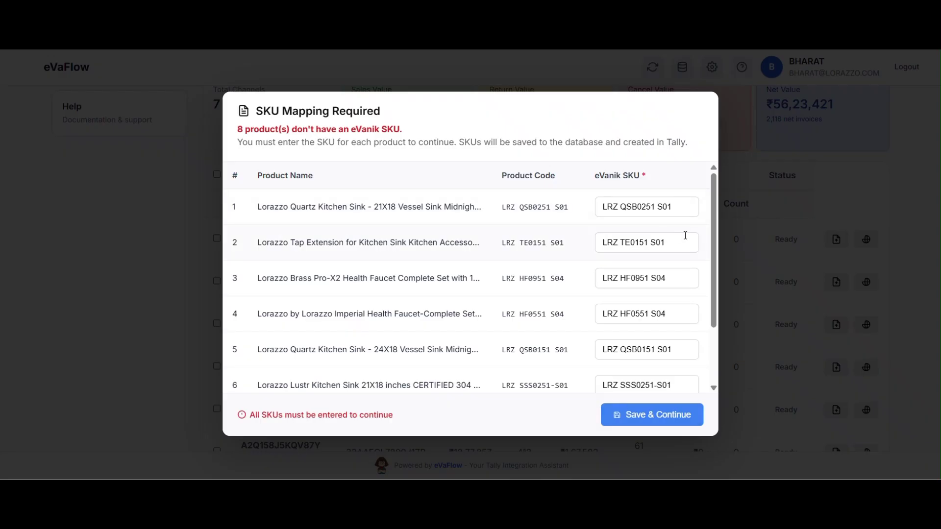
Review the 8 missing eVanik SKUs, save and continue, then close the sync dialog
mouse_move(718, 192)
left_mouse_down()
mouse_move(718, 259)
mouse_move(723, 183)
left_mouse_up()
triple_click(614, 206)
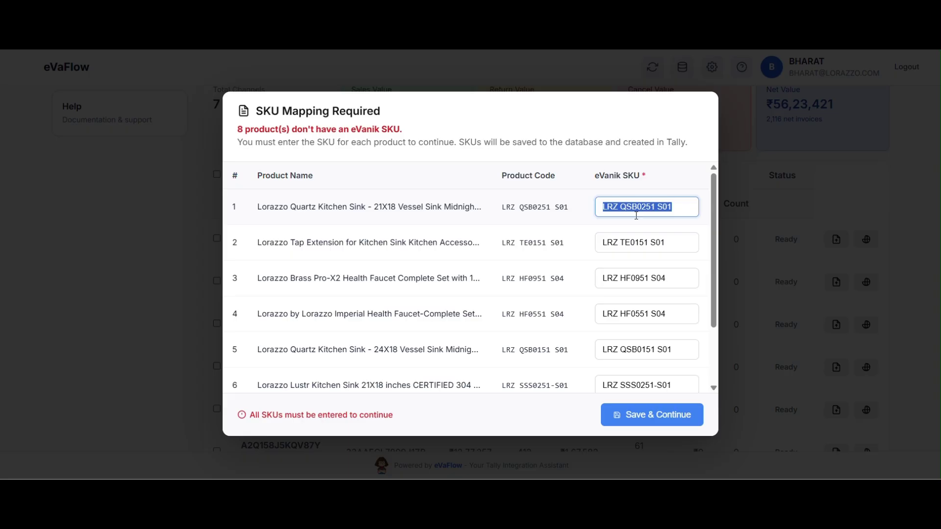
scroll(639, 214, "down", 2)
scroll(641, 216, "up", 2)
double_click(461, 206)
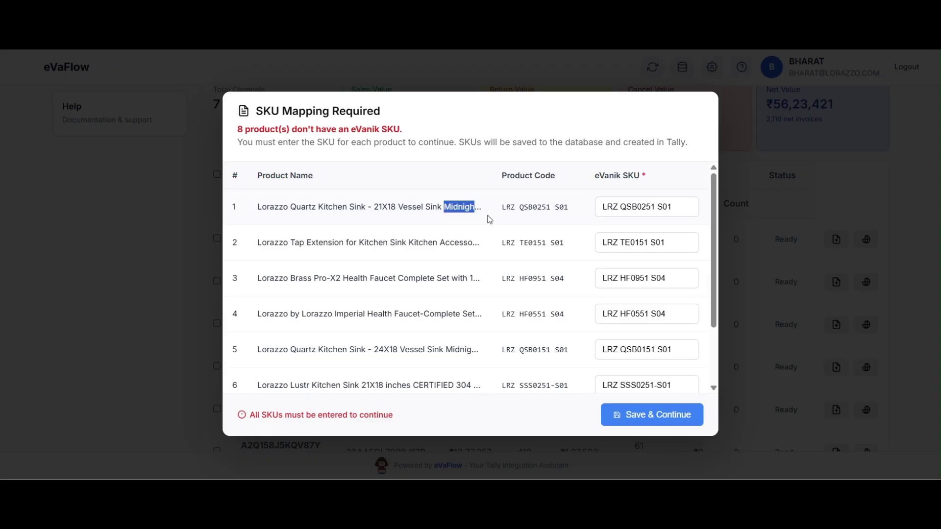
scroll(651, 225, "down", 2)
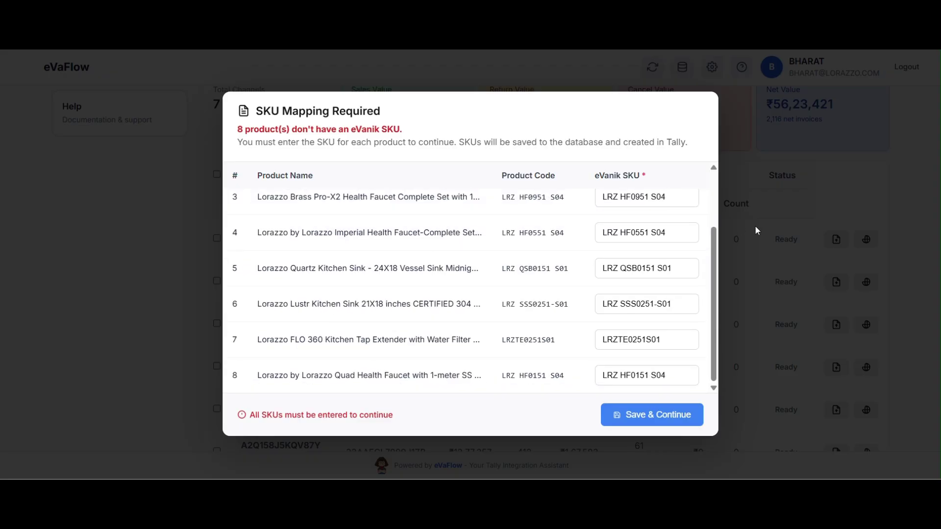
left_click(661, 417)
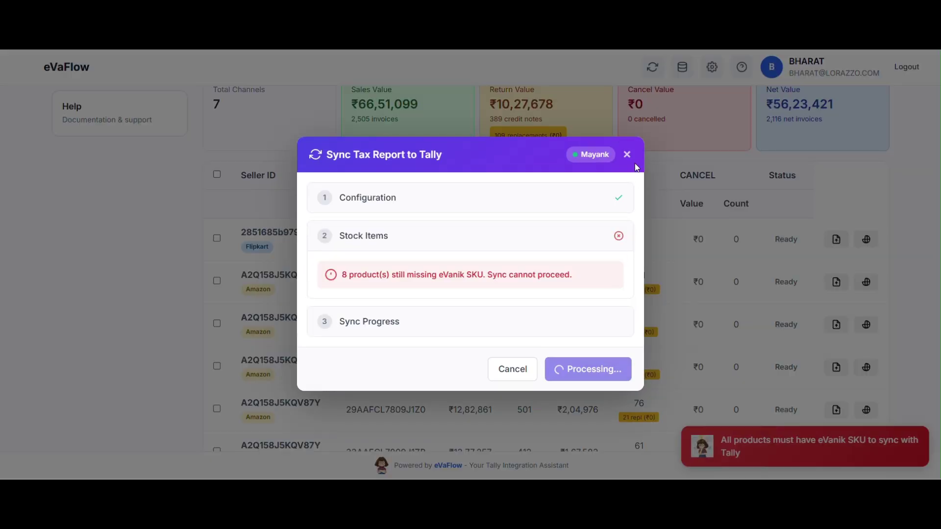
left_click(626, 155)
scroll(487, 205, "up", 5)
Search Daily Orders for This Month, listing 6 records across 2 sellers
left_click(316, 235)
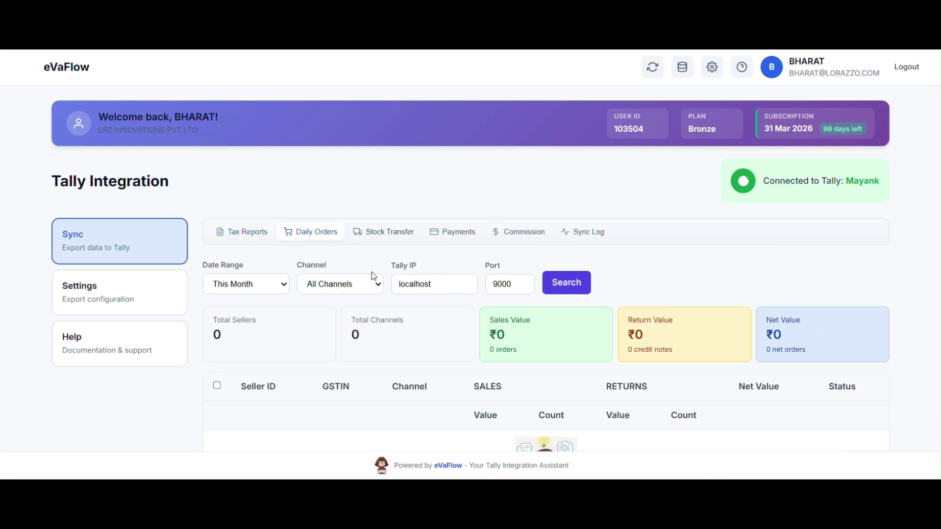
left_click(262, 285)
left_click(262, 376)
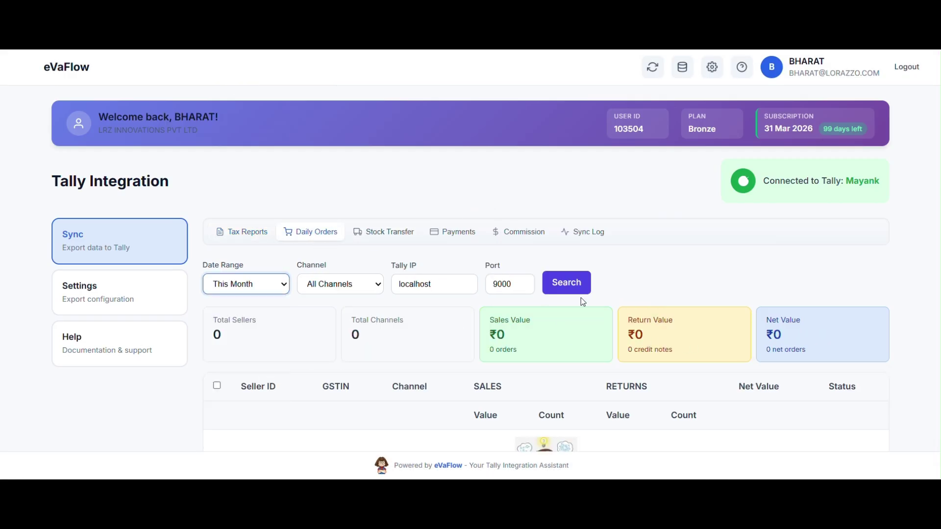
left_click(573, 284)
scroll(615, 353, "down", 5)
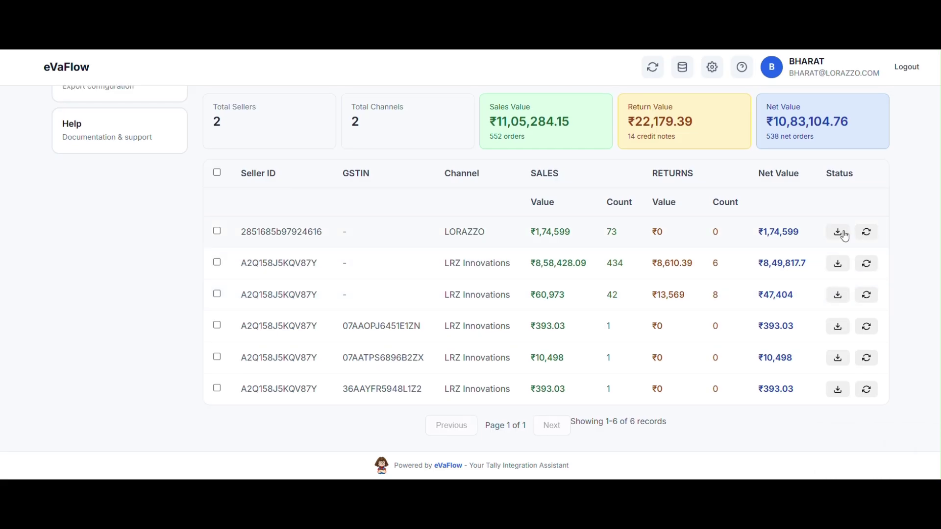
scroll(420, 236, "up", 5)
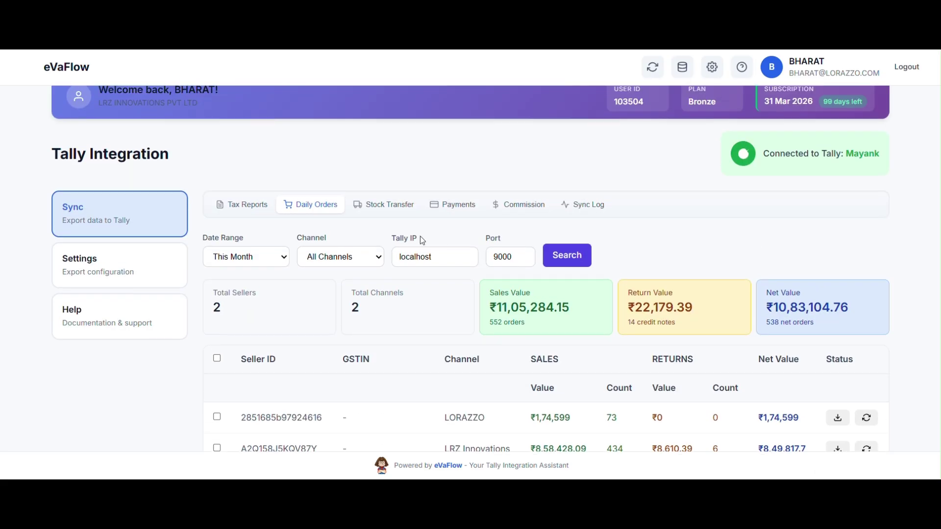
Load payments for 01-12-2025 to 22-12-2025, then open the Settings configuration page
left_click(390, 206)
left_click(456, 208)
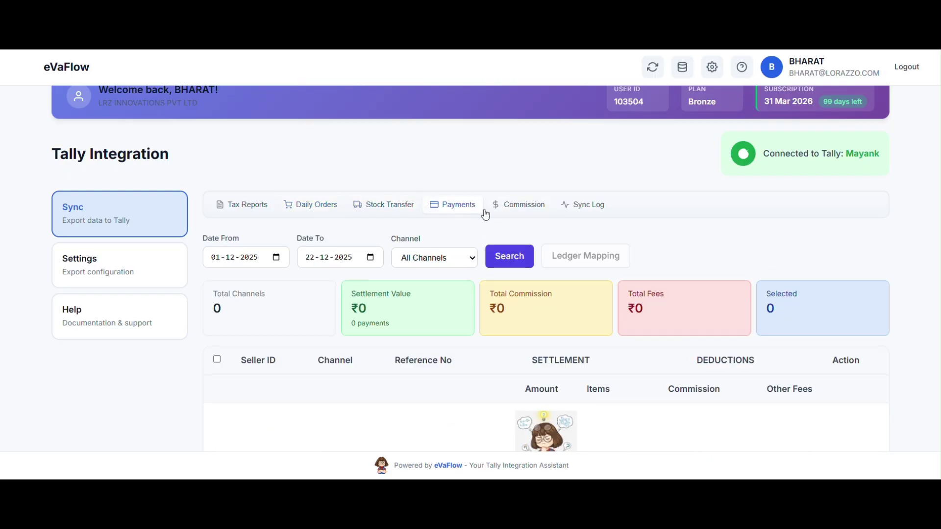
left_click(276, 258)
left_click(509, 256)
scroll(533, 300, "down", 4)
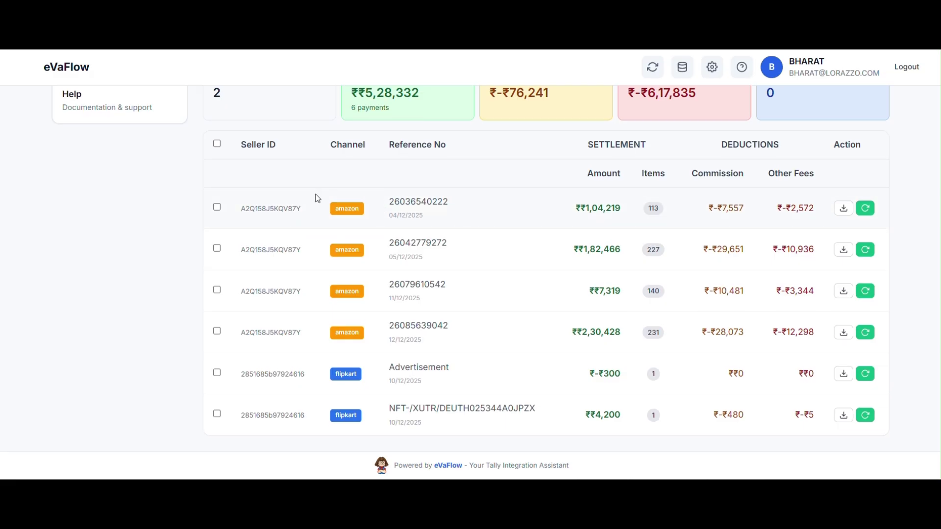
scroll(331, 194, "up", 2)
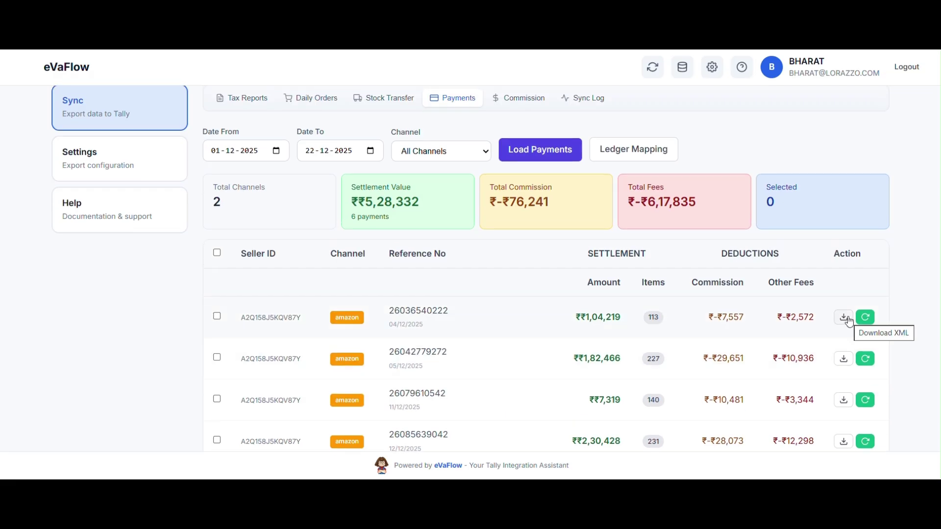
scroll(849, 321, "up", 3)
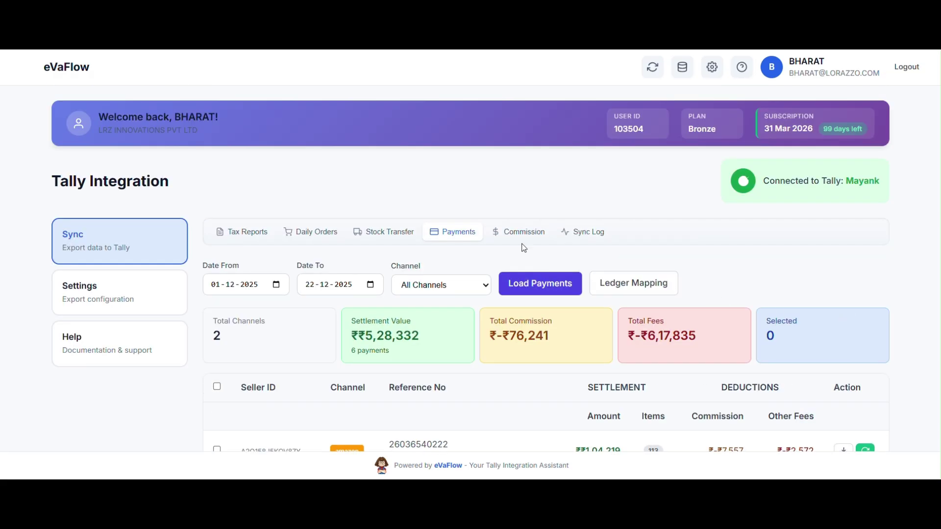
left_click(159, 304)
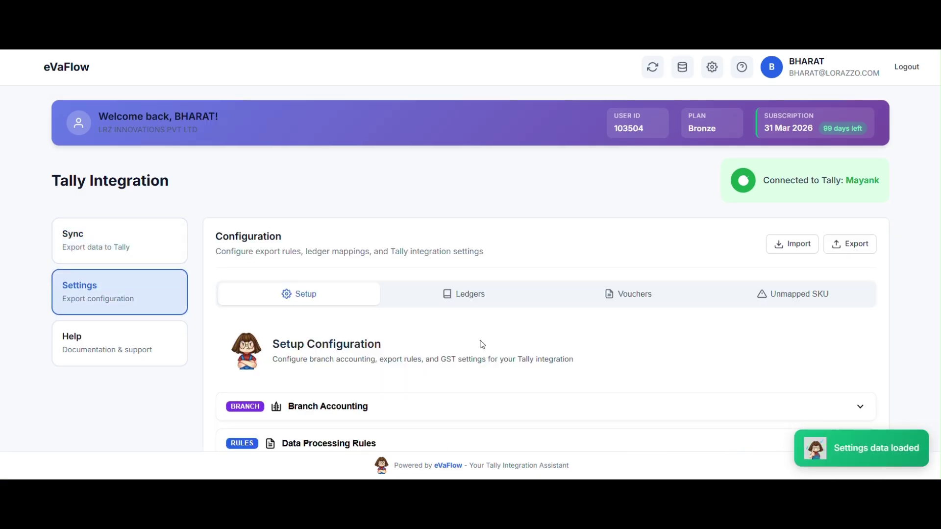
scroll(479, 343, "down", 3)
scroll(479, 338, "down", 2)
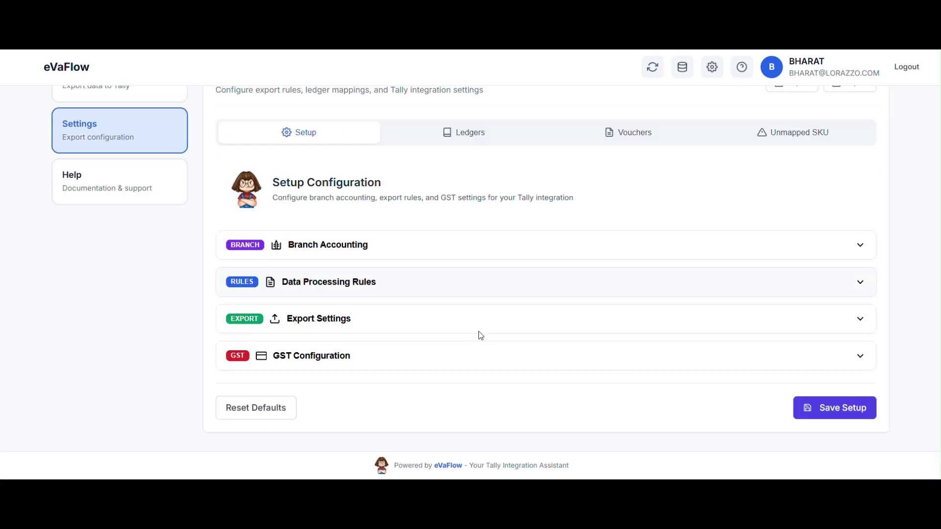
left_click(458, 237)
scroll(482, 324, "down", 2)
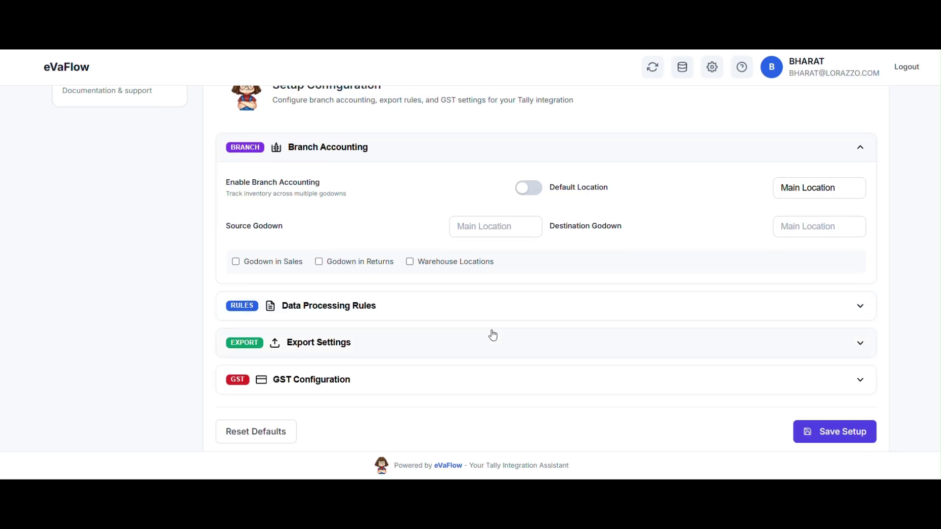
left_click(473, 315)
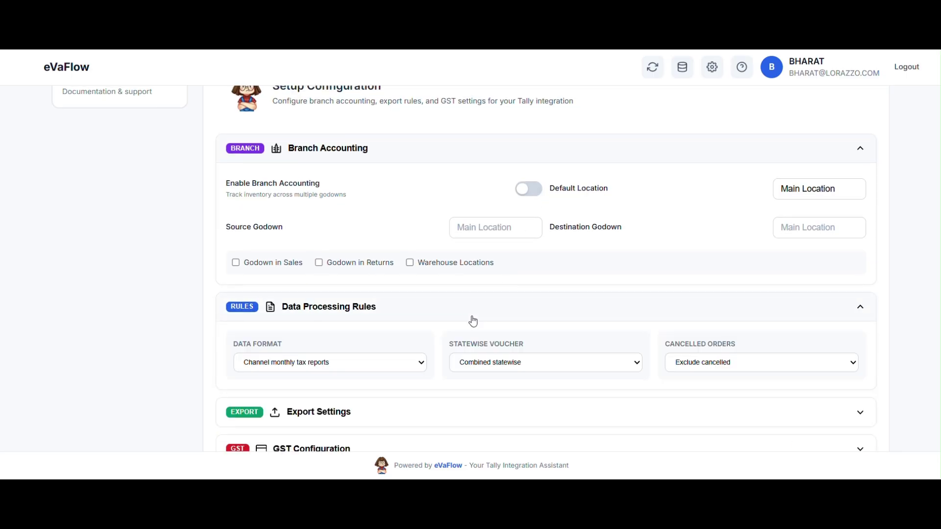
scroll(471, 326, "down", 2)
left_click(427, 310)
scroll(424, 340, "down", 3)
left_click(419, 351)
scroll(432, 351, "down", 3)
scroll(457, 328, "up", 10)
left_click(460, 294)
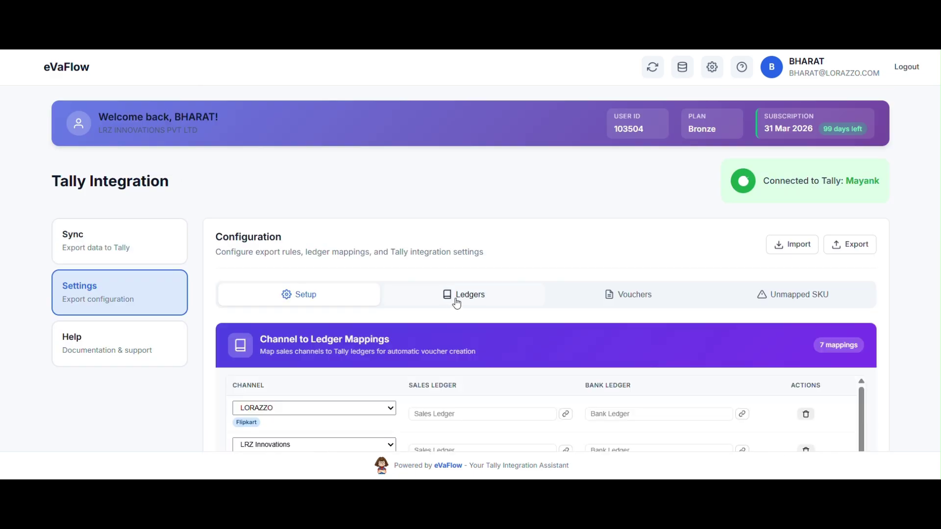
scroll(485, 276, "down", 4)
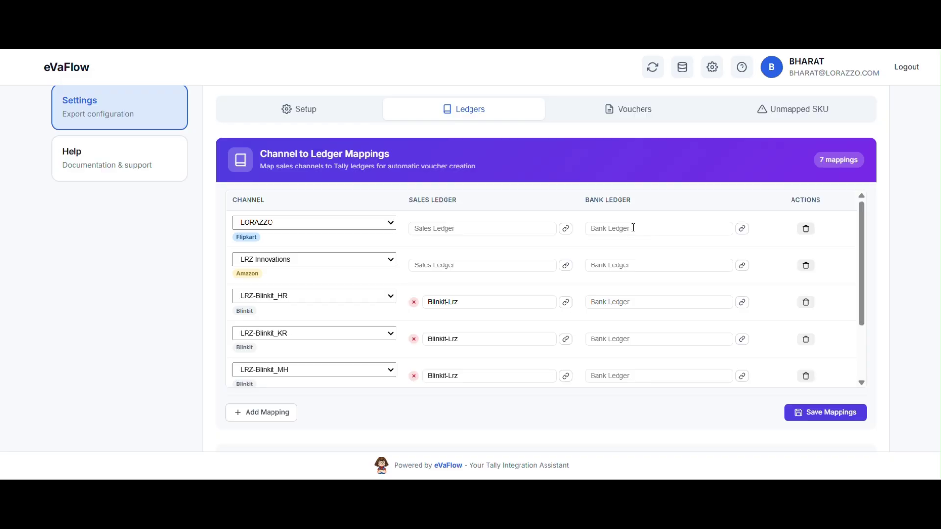
scroll(634, 227, "down", 3)
scroll(634, 228, "up", 3)
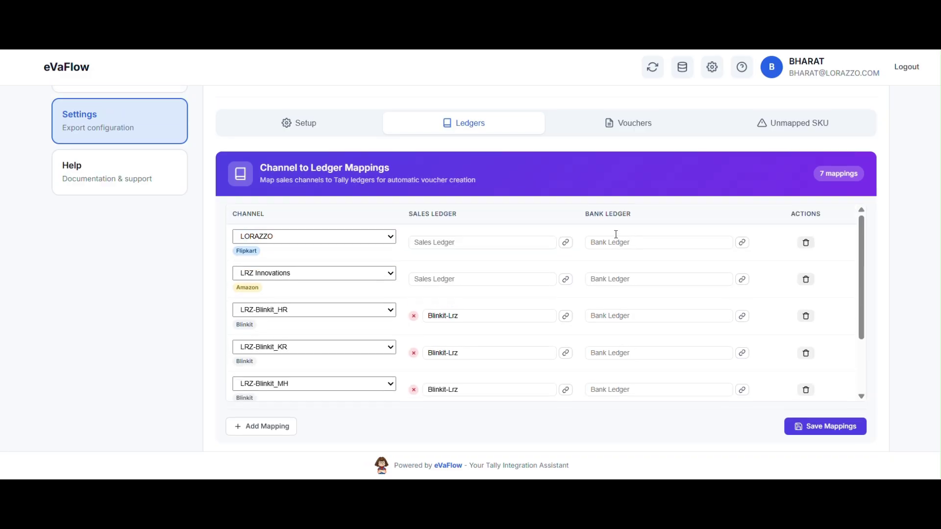
scroll(615, 238, "down", 10)
scroll(388, 248, "up", 3)
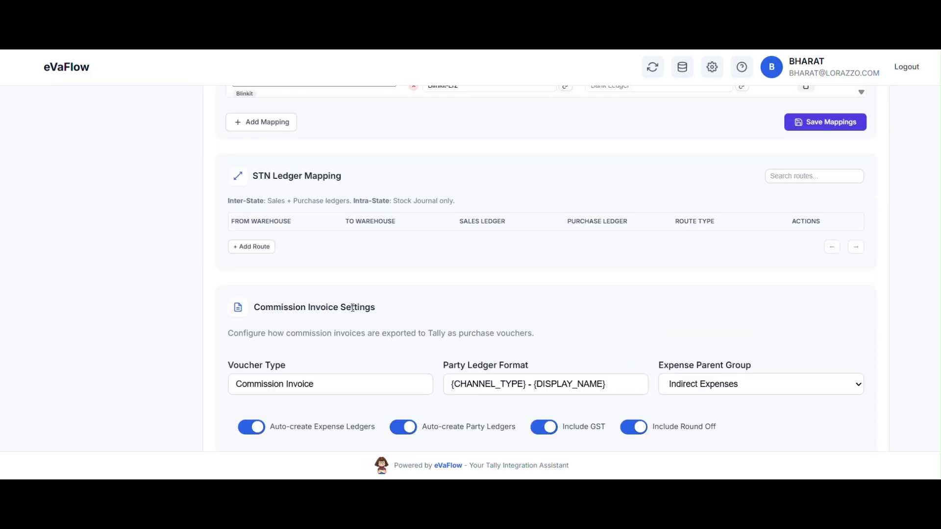
scroll(373, 326, "down", 4)
scroll(376, 327, "down", 1)
scroll(376, 328, "up", 15)
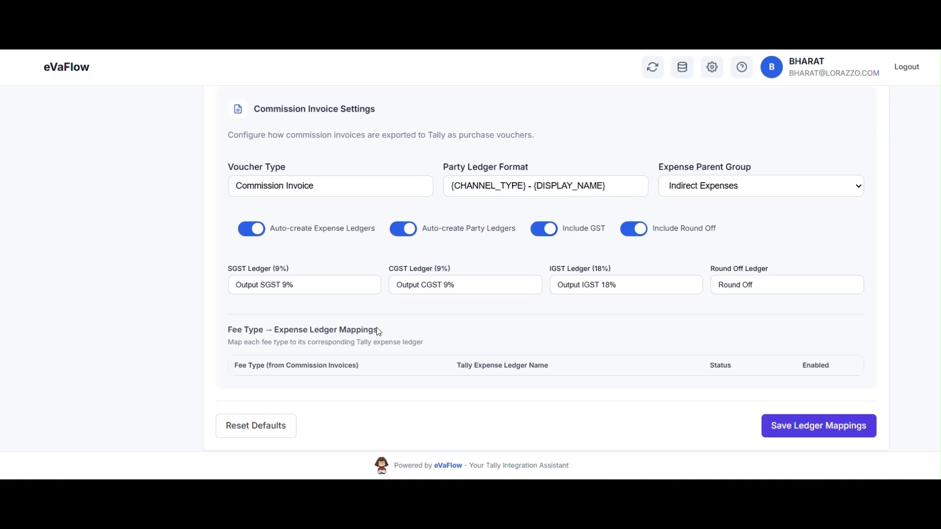
In voucher settings, refresh the Voucher Type Mappings to regenerate 525 voucher types
left_click(626, 209)
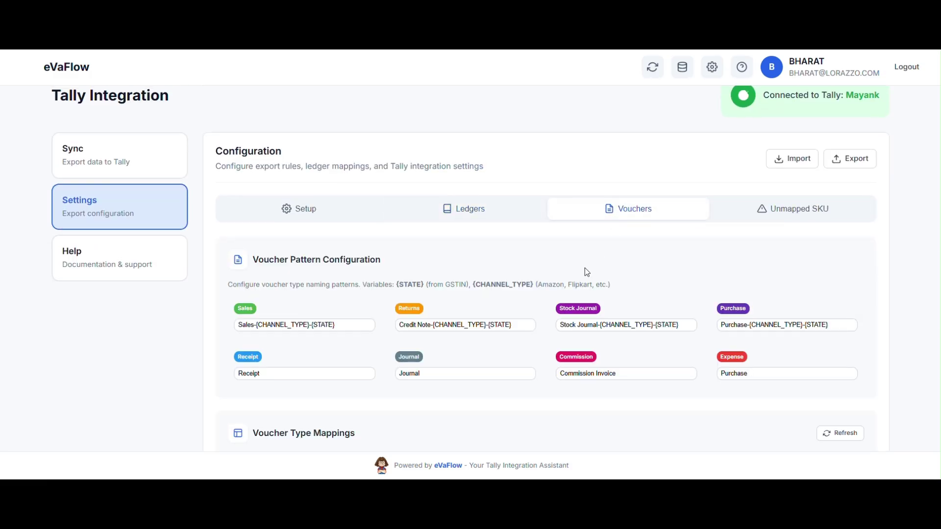
scroll(585, 267, "down", 2)
left_click_drag(253, 155, 381, 161)
scroll(401, 290, "down", 3)
left_click(836, 185)
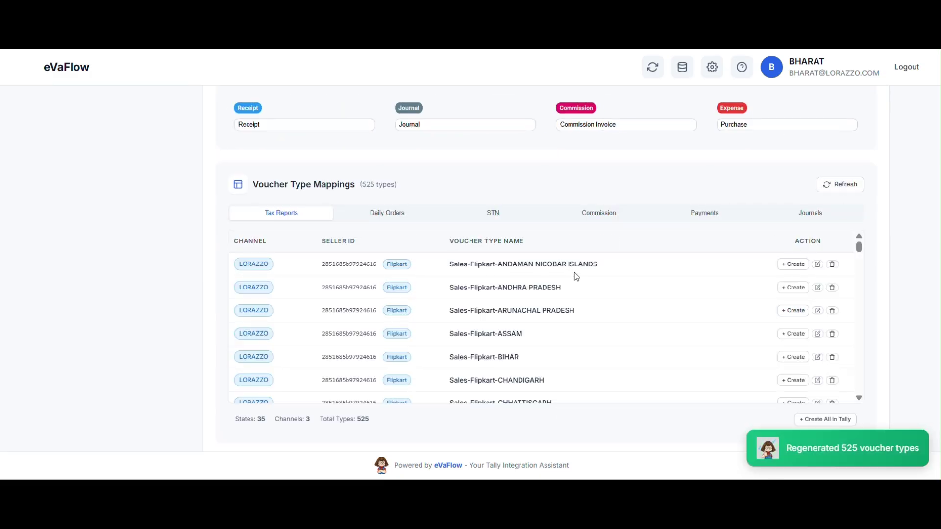
Open the ANDAMAN NICOBAR ISLANDS voucher type for editing, cancel, and browse the mappings
left_click(816, 264)
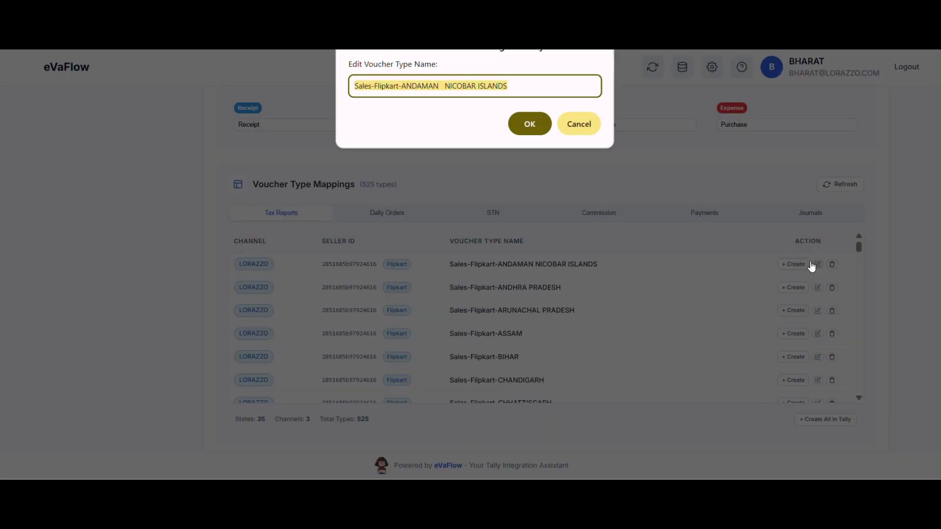
left_click(569, 126)
scroll(735, 294, "down", 2)
scroll(735, 295, "down", 8)
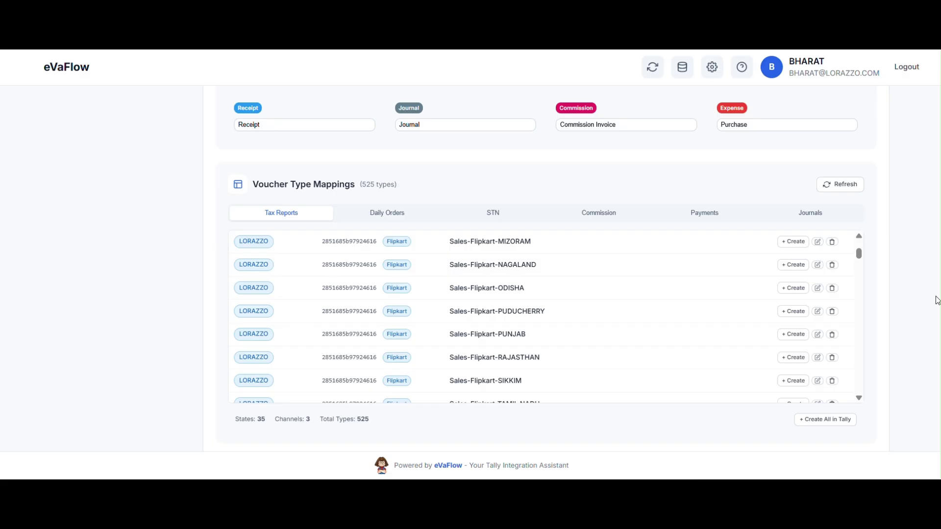
scroll(917, 309, "down", 5)
scroll(916, 309, "up", 12)
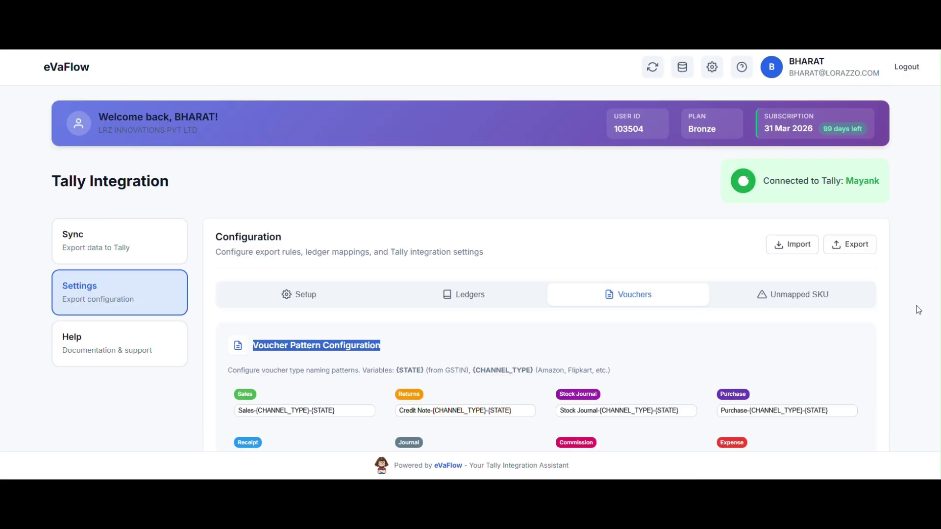
scroll(911, 309, "down", 3)
Enter LRZ HF0651 S01 as the first unmapped product's eVanik SKU and try creating it in Tally
left_click(803, 171)
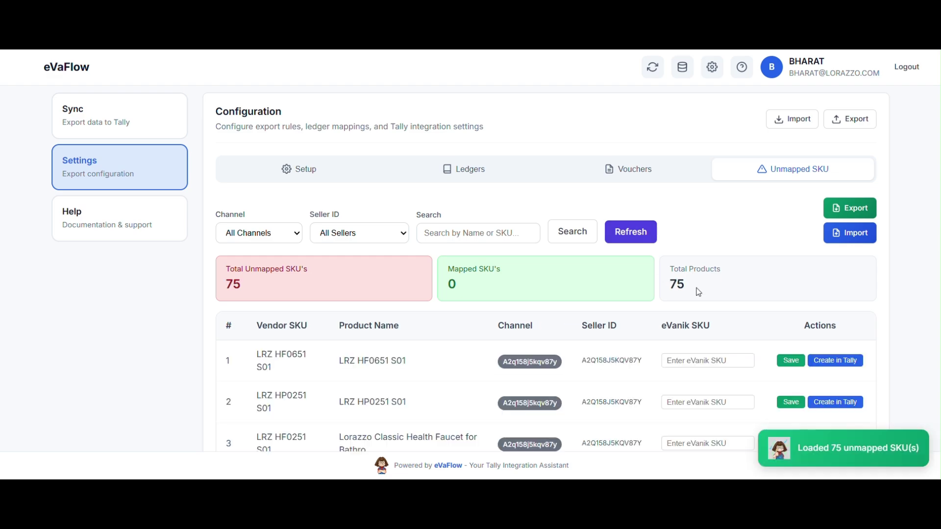
scroll(649, 260, "down", 3)
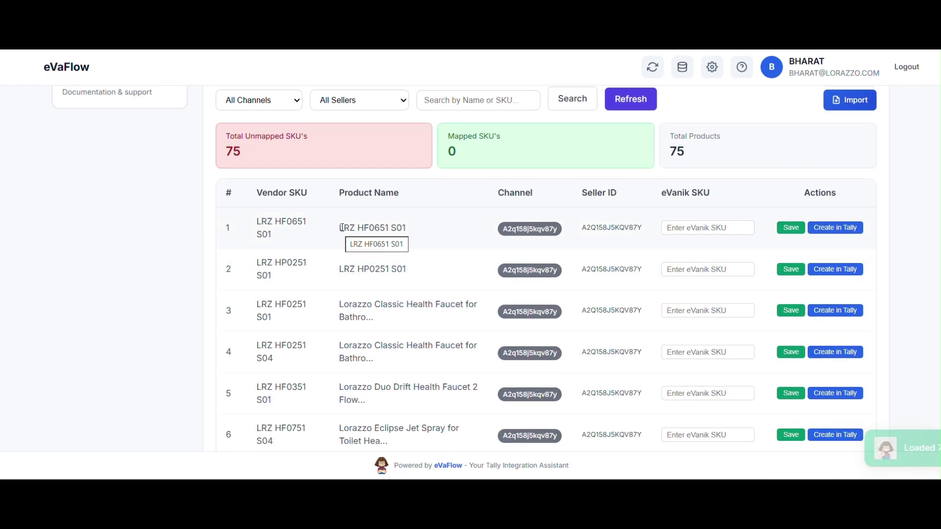
left_click(696, 228)
left_click_drag(339, 228, 411, 228)
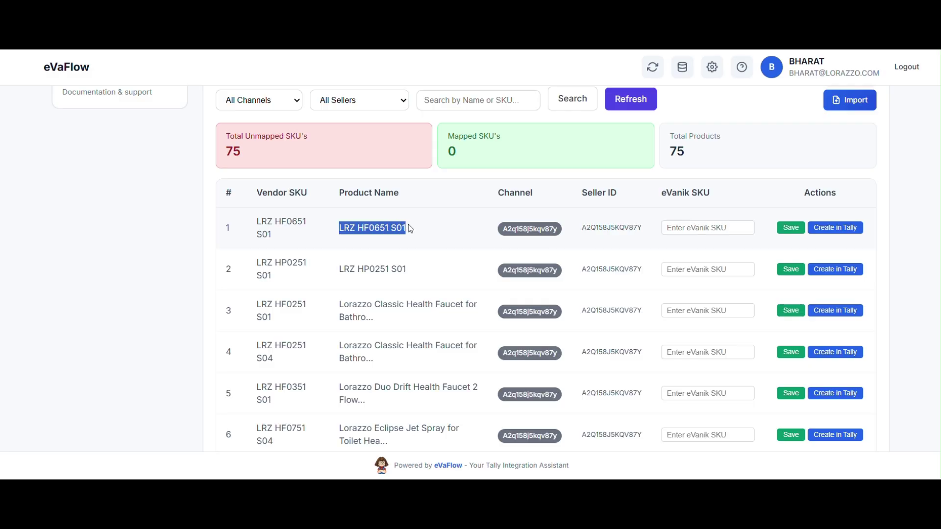
left_click(689, 228)
left_click(832, 230)
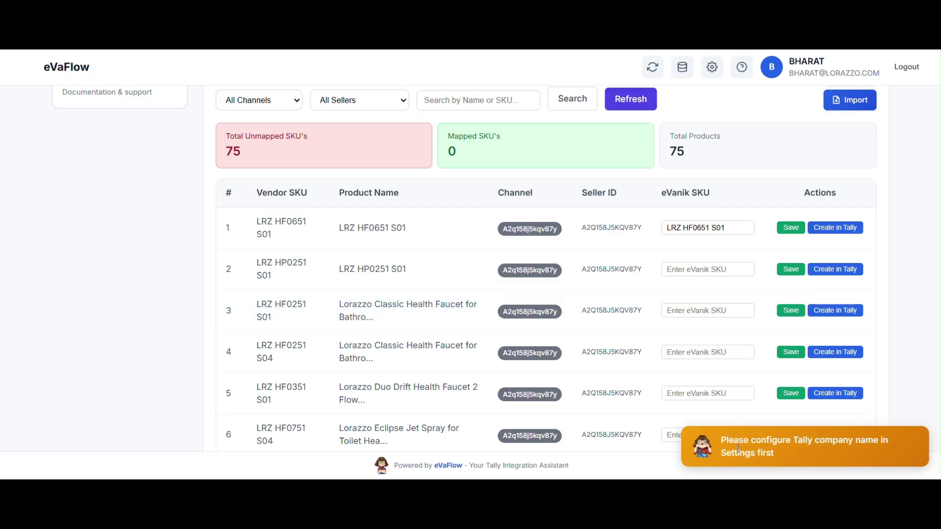
left_click(791, 457)
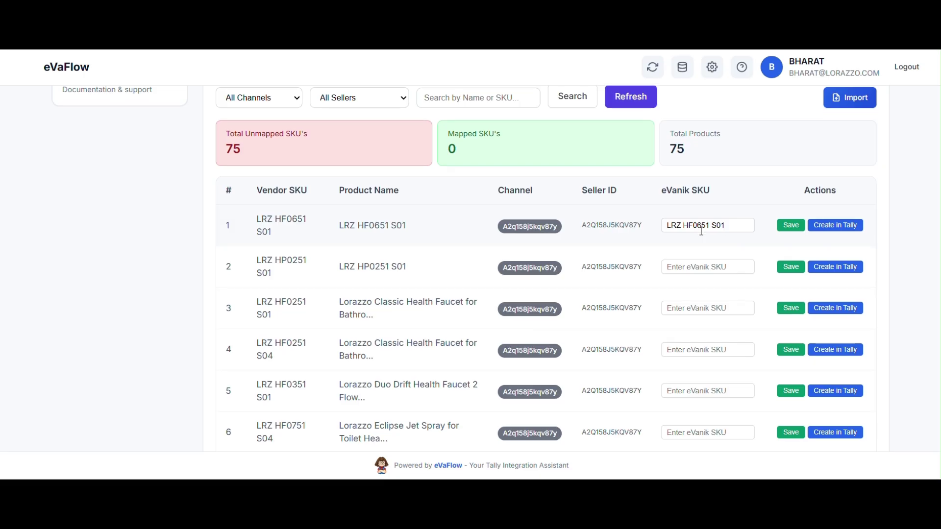
Open the Help page and browse its Quick Links and Documentation topics
scroll(701, 231, "down", 12)
scroll(701, 231, "up", 15)
scroll(701, 232, "up", 3)
left_click(174, 342)
scroll(437, 342, "down", 4)
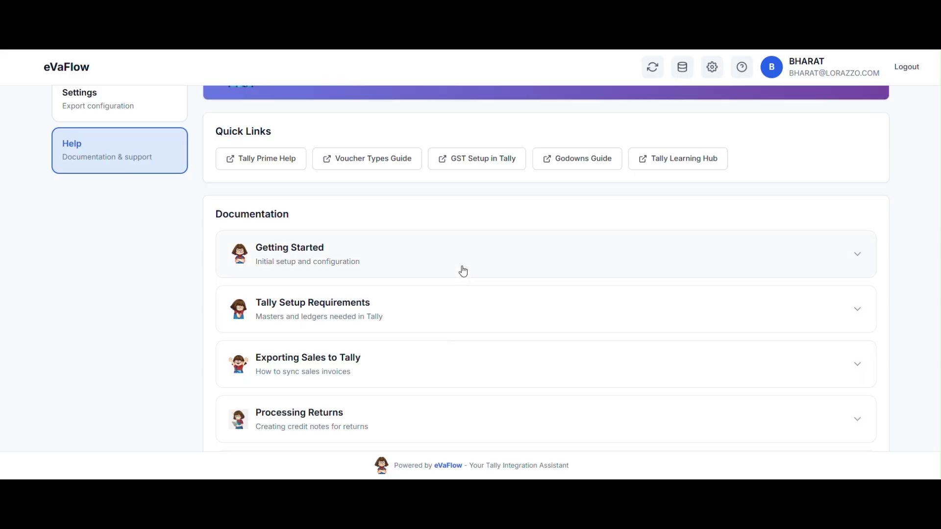
Expand and read the Getting Started and Tally Setup Requirements help guides
left_click(463, 271)
scroll(462, 294, "down", 3)
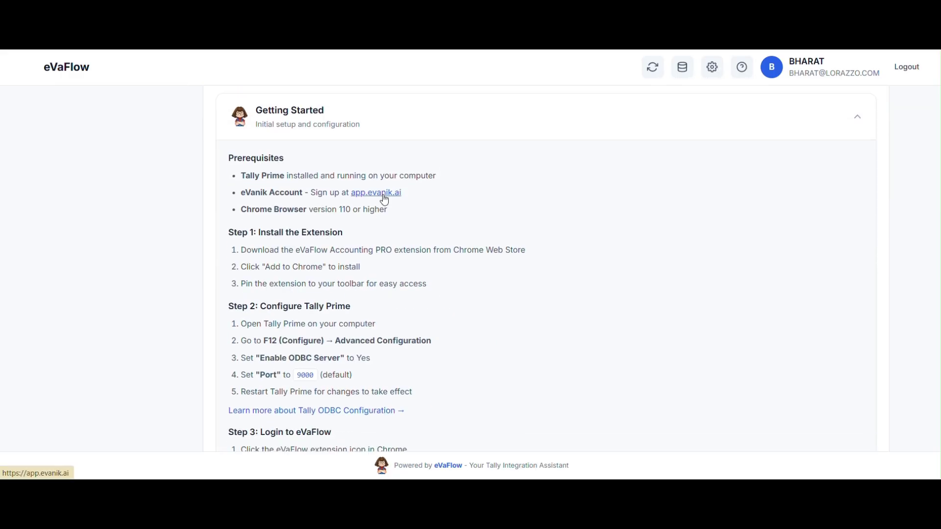
scroll(372, 220, "down", 4)
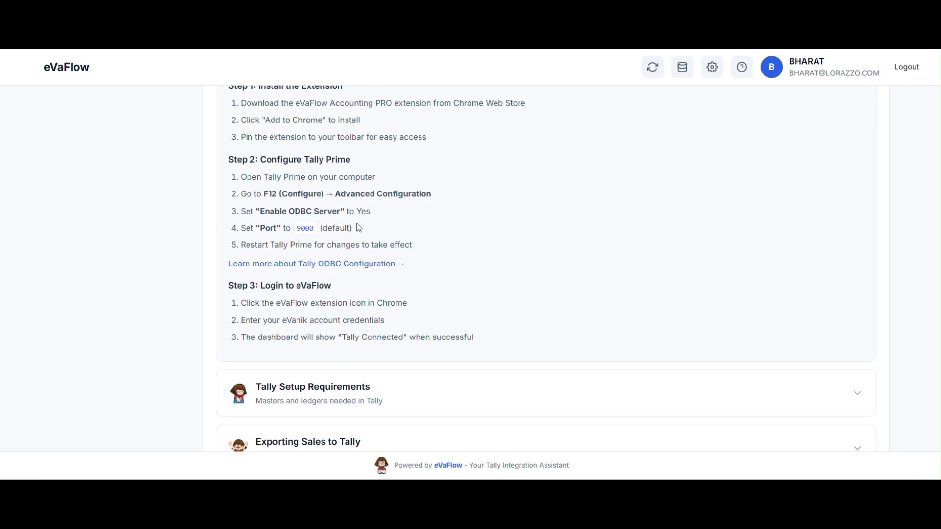
scroll(360, 230, "down", 3)
left_click(377, 254)
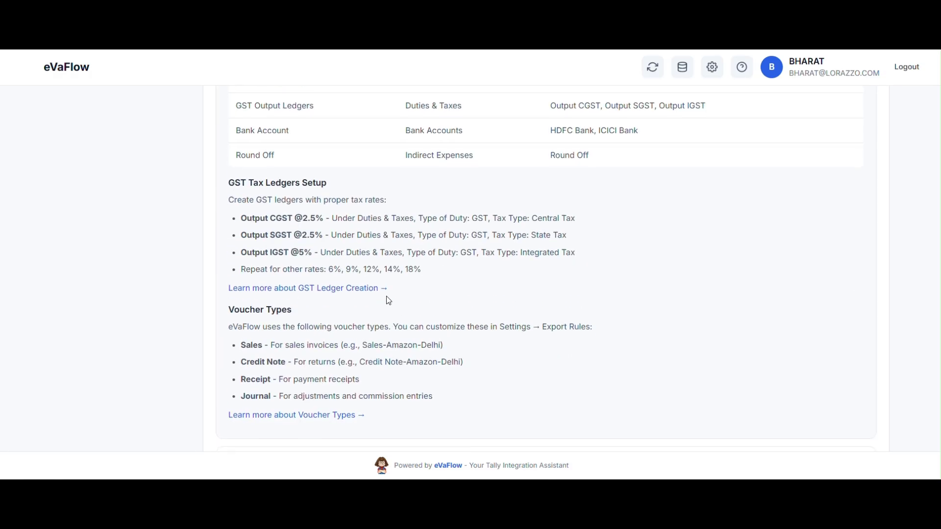
scroll(387, 300, "up", 4)
scroll(388, 301, "down", 8)
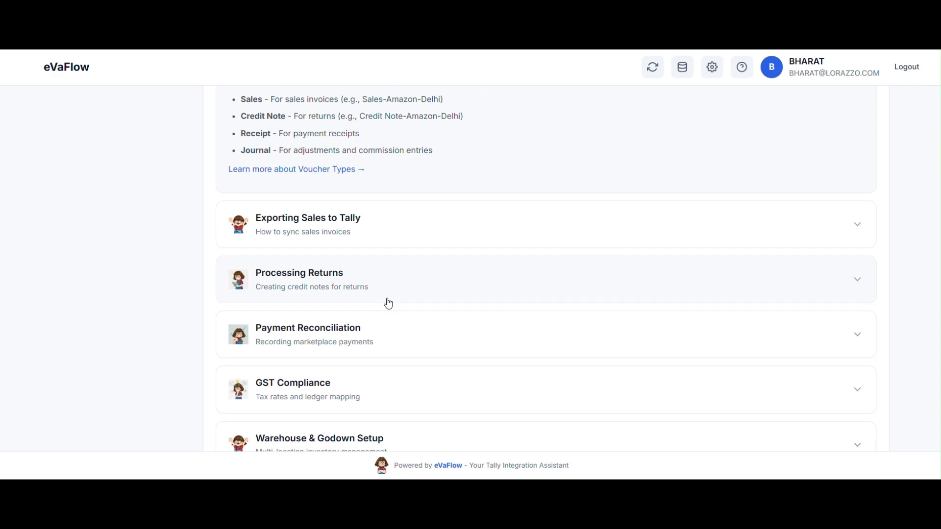
Expand and review the Exporting Sales to Tally and Warehouse & Godown Setup guides
left_click(390, 208)
scroll(399, 254, "up", 5)
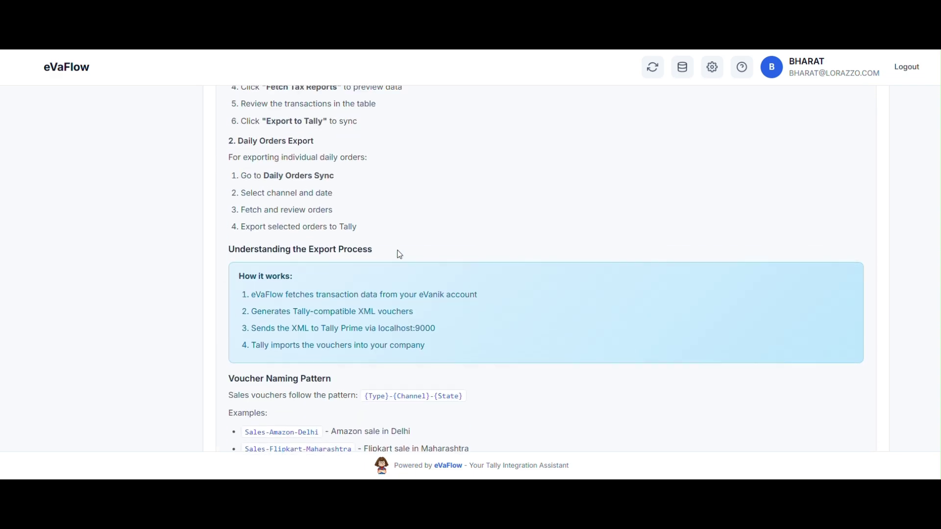
scroll(399, 254, "up", 3)
scroll(398, 254, "down", 10)
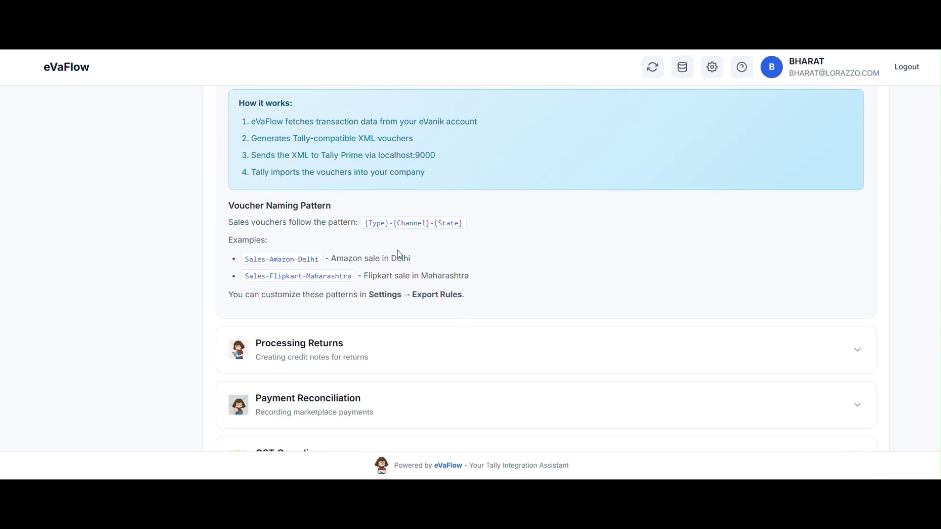
scroll(398, 291, "down", 2)
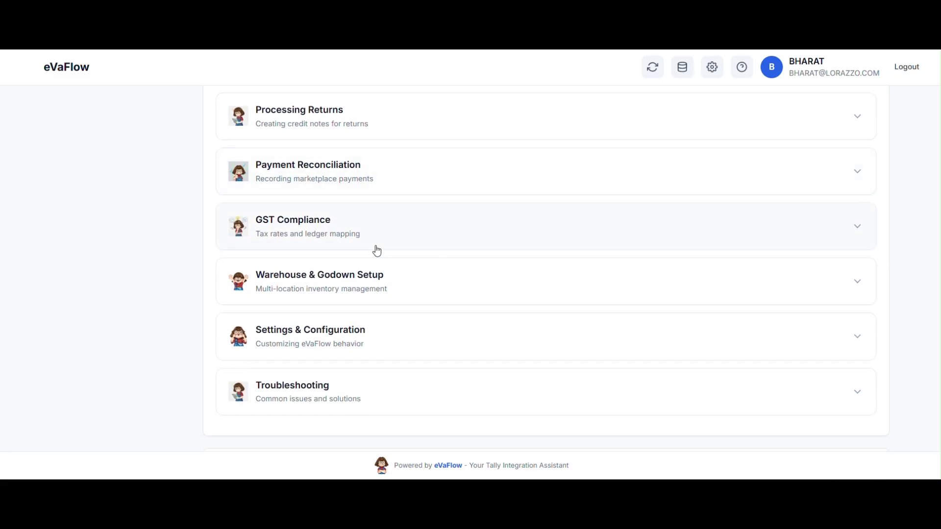
left_click(377, 278)
scroll(379, 278, "up", 8)
scroll(425, 279, "down", 1)
scroll(426, 280, "down", 4)
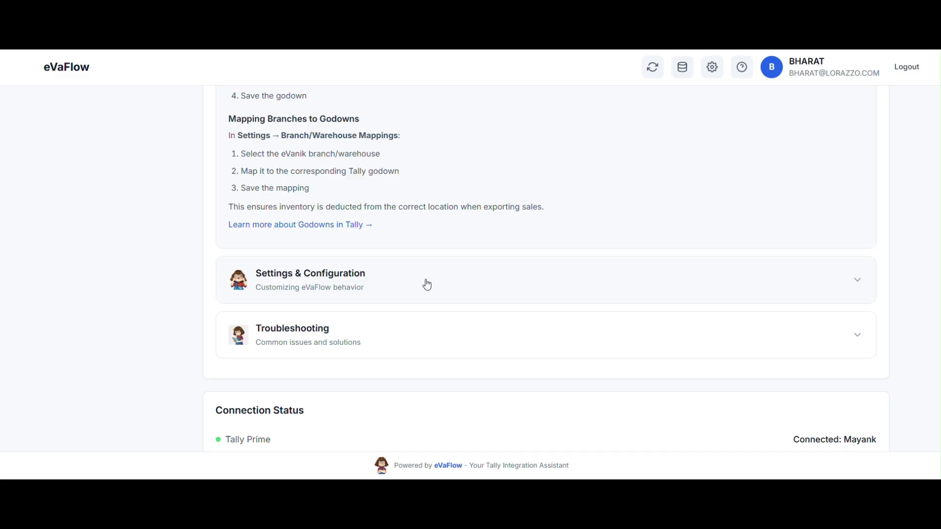
Expand the Settings & Configuration and Troubleshooting guides, then return to the Help Center top
left_click(426, 279)
scroll(427, 294, "down", 5)
left_click(407, 227)
scroll(429, 273, "down", 5)
scroll(429, 273, "up", 10)
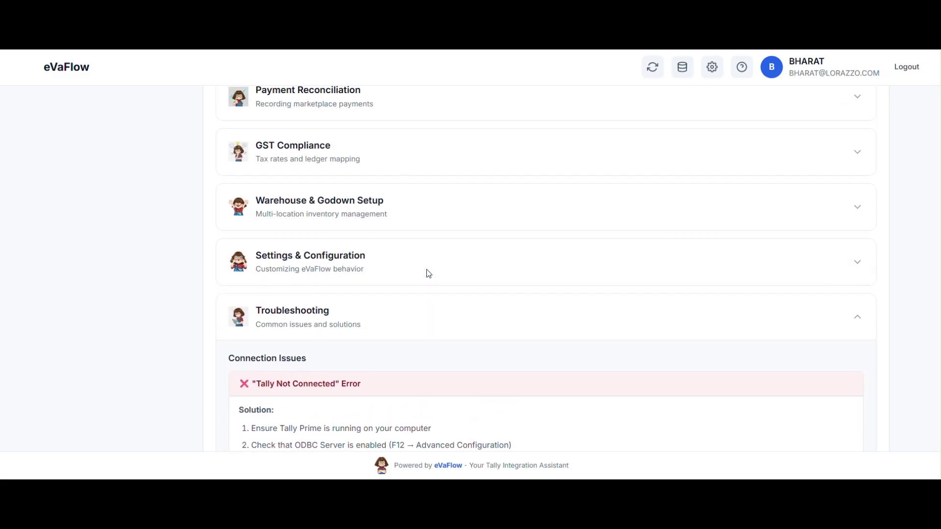
scroll(427, 273, "down", 8)
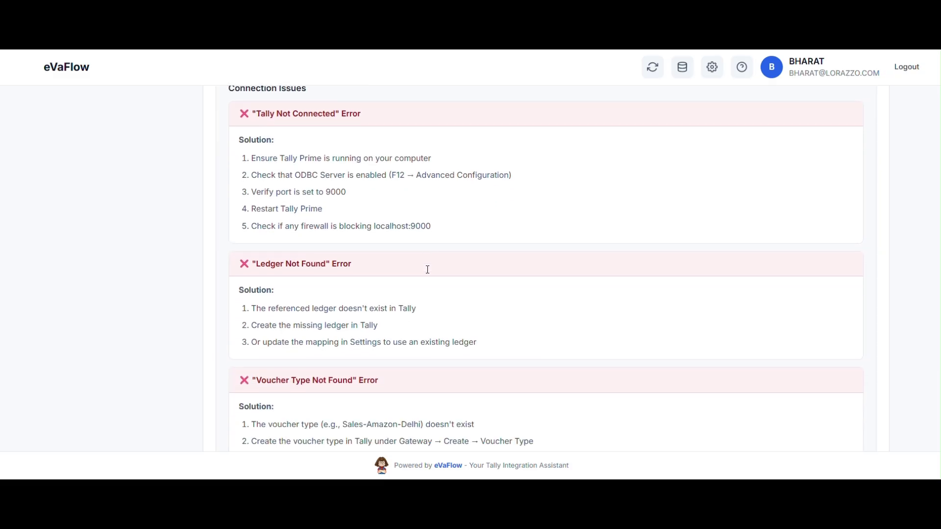
scroll(427, 269, "up", 15)
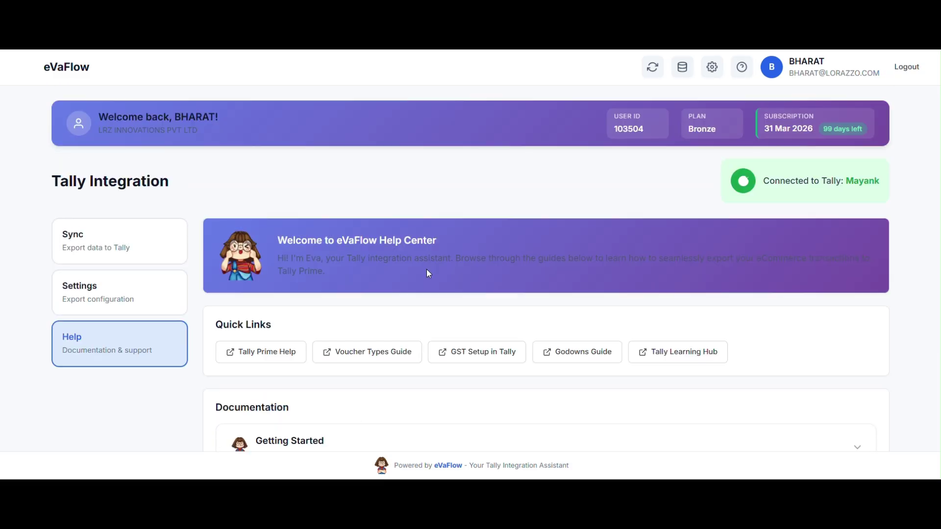